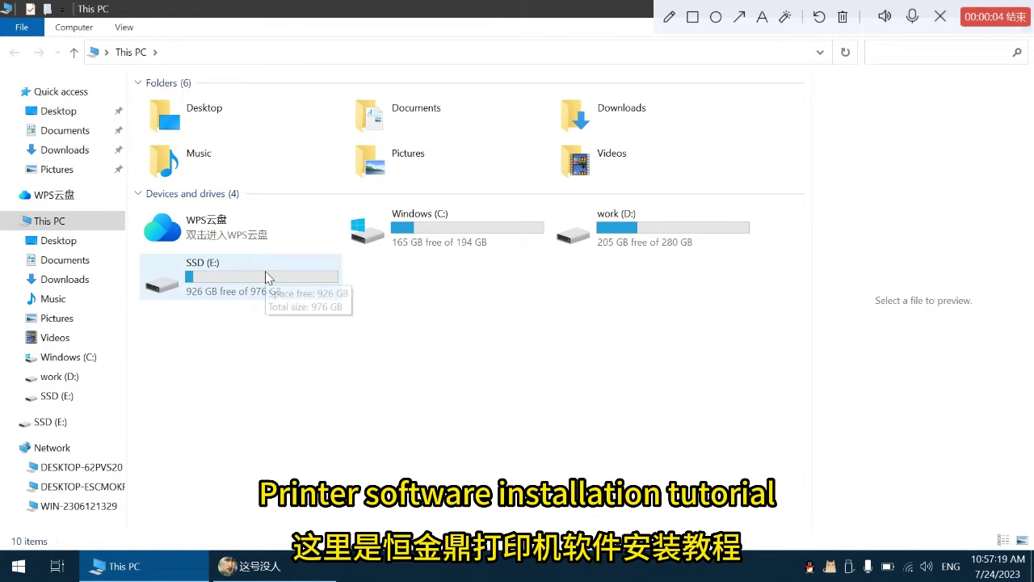
# Create a new folder on work (D:).
pyautogui.click(267, 276)
pyautogui.click(290, 361)
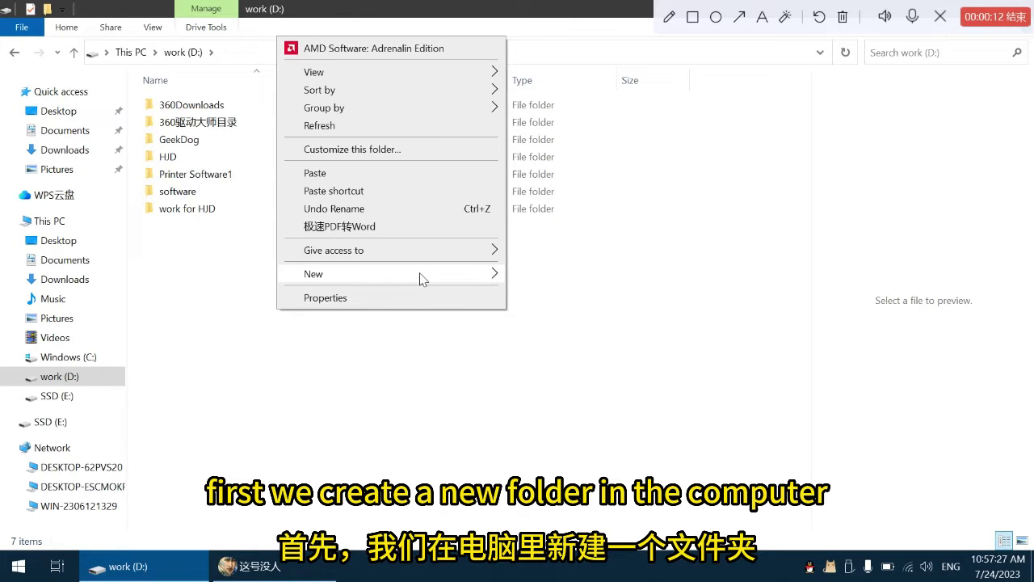
pyautogui.moveTo(440, 276)
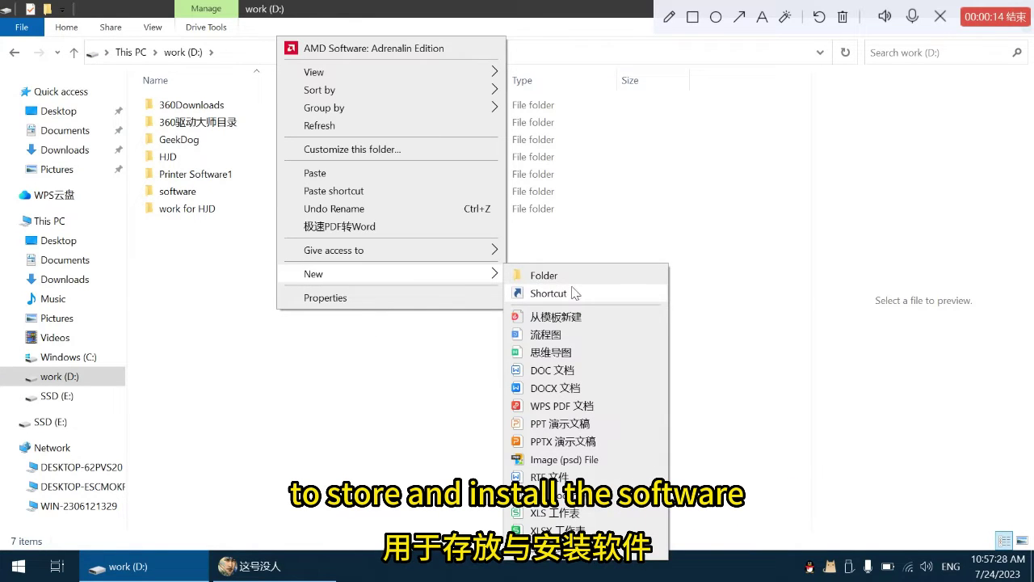
pyautogui.click(533, 275)
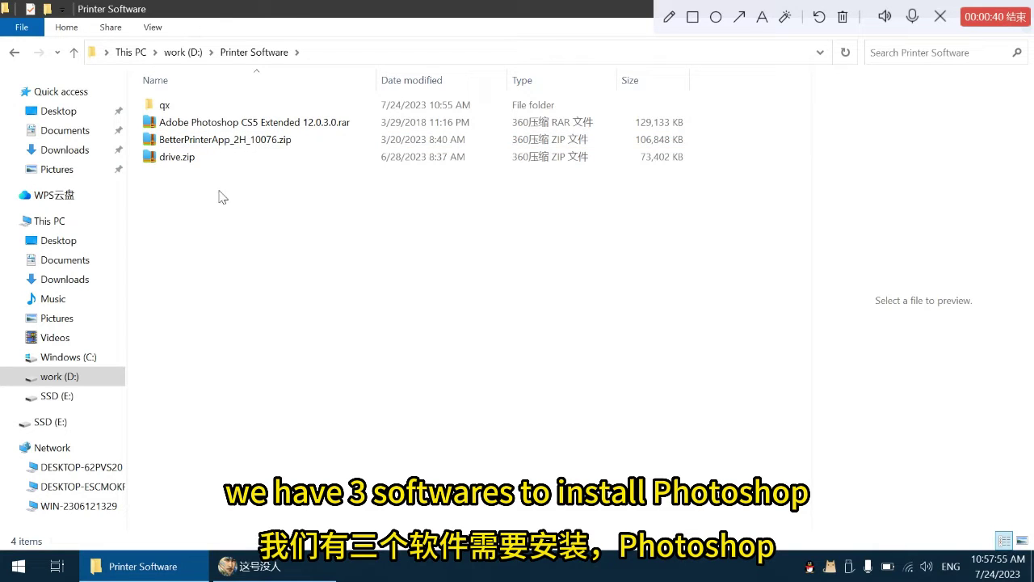
# Extract the Photoshop CS5 Extended archive with 解压到 and bring up the quick installer's context menu.
pyautogui.doubleClick(202, 127)
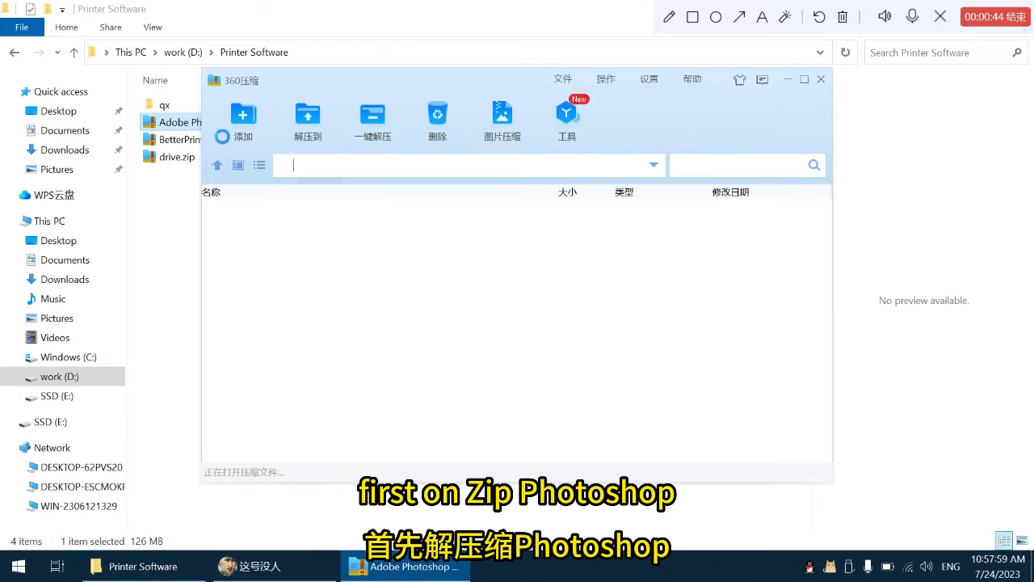
pyautogui.click(307, 121)
pyautogui.click(641, 312)
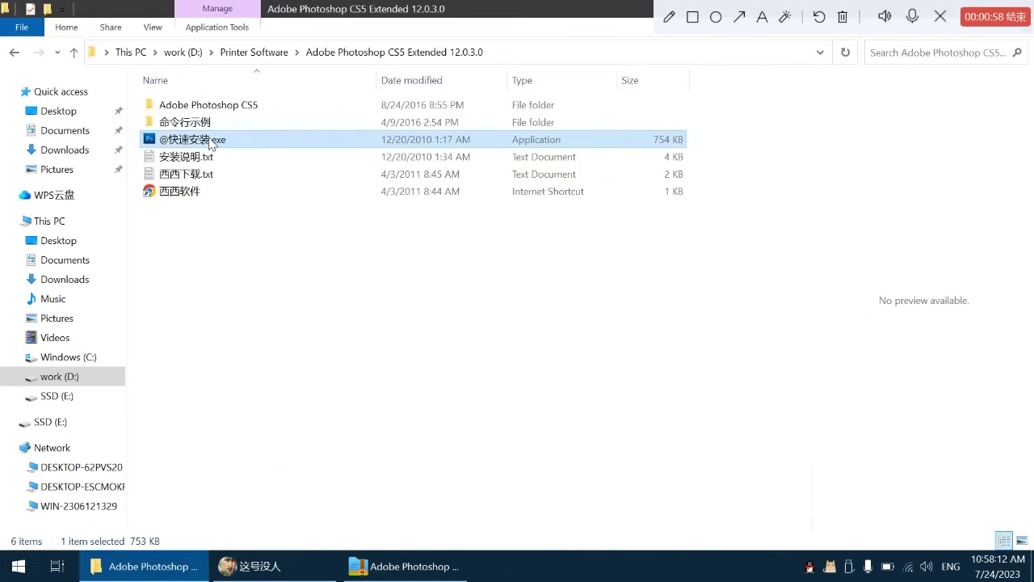
pyautogui.rightClick(210, 143)
# Rename the quick installer to install.exe.
pyautogui.press('m')
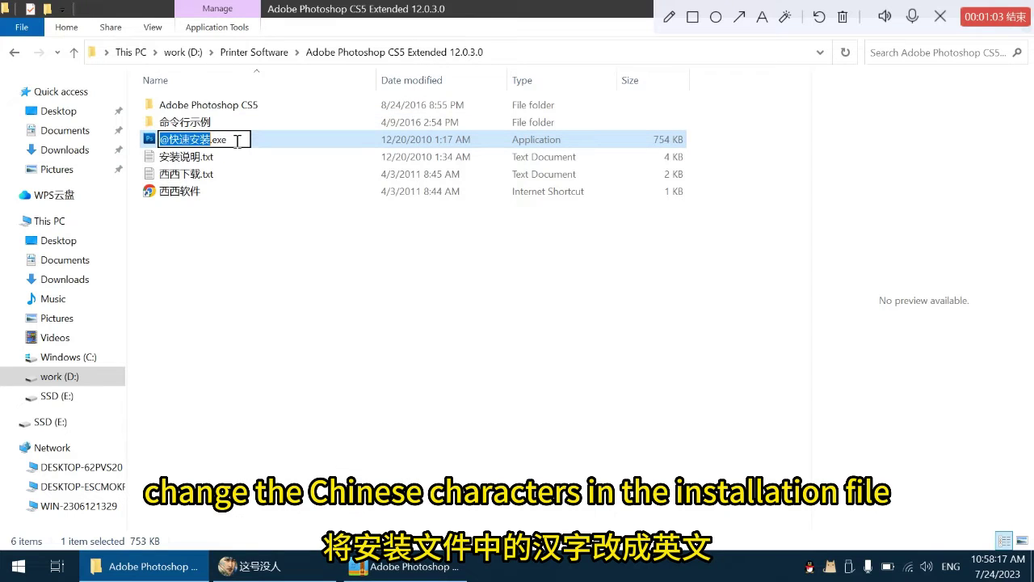
pyautogui.write('i')
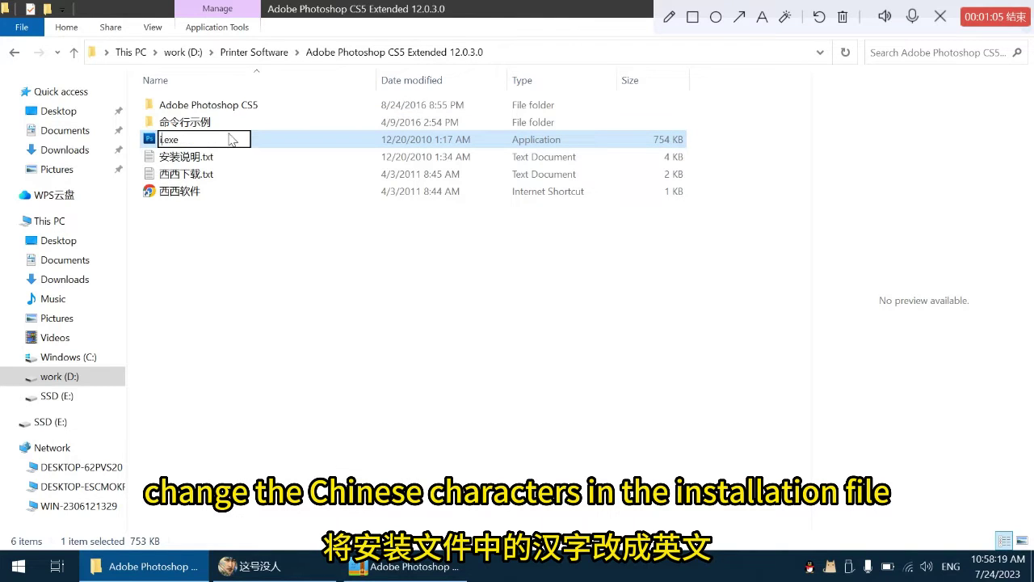
pyautogui.write('nstall')
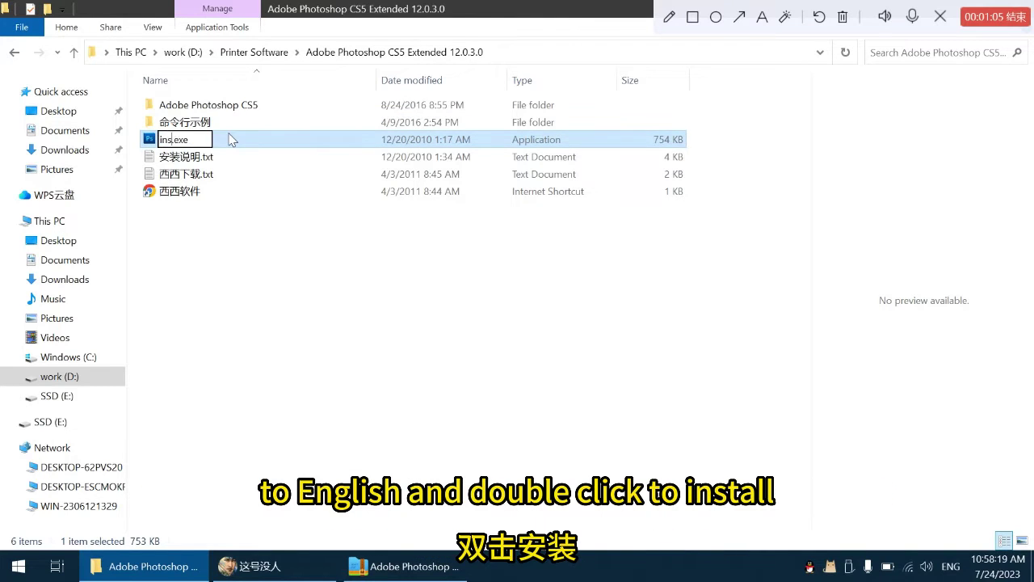
pyautogui.click(277, 267)
# Run install.exe with English as the installation language.
pyautogui.doubleClick(264, 152)
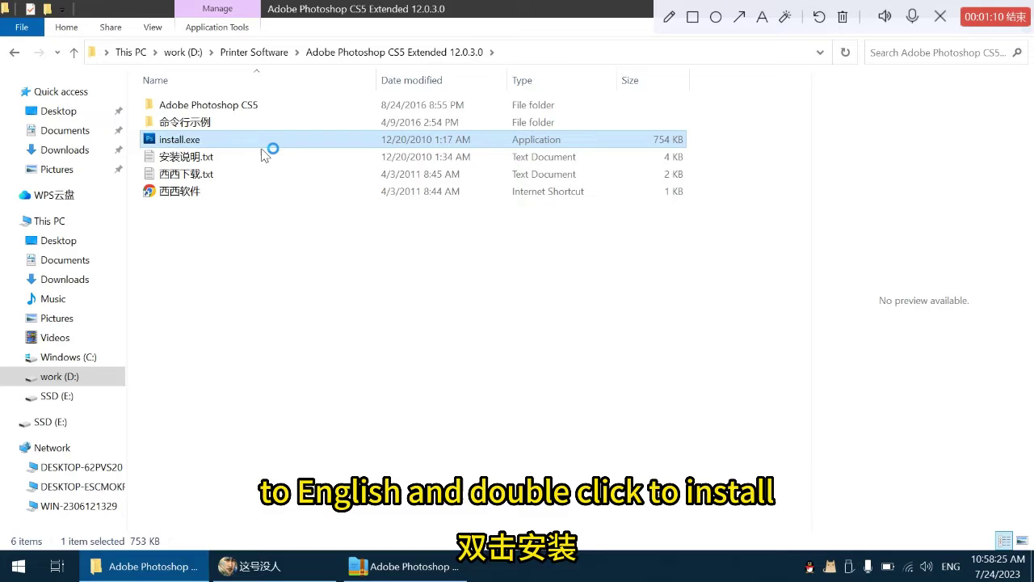
pyautogui.click(525, 325)
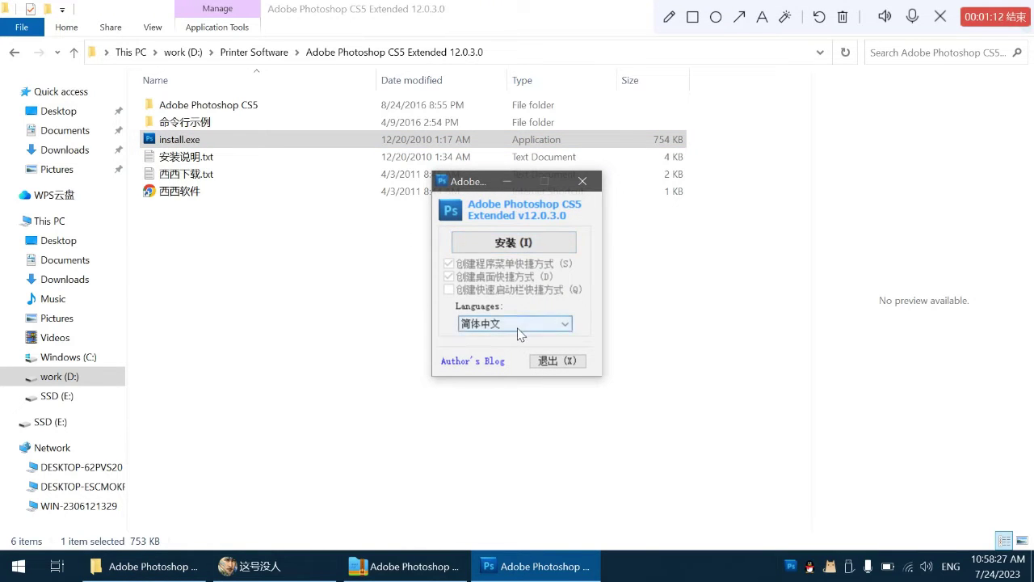
pyautogui.click(507, 358)
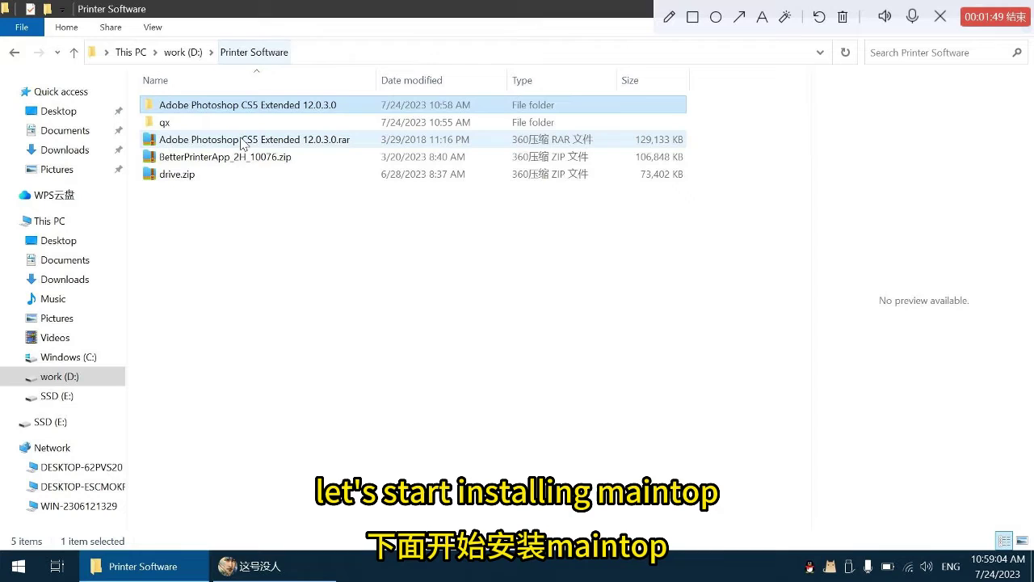
# Launch SETUP.EXE from qx > MaintopRIP6.1(20230607) and choose 英文 as the setup language.
pyautogui.doubleClick(243, 122)
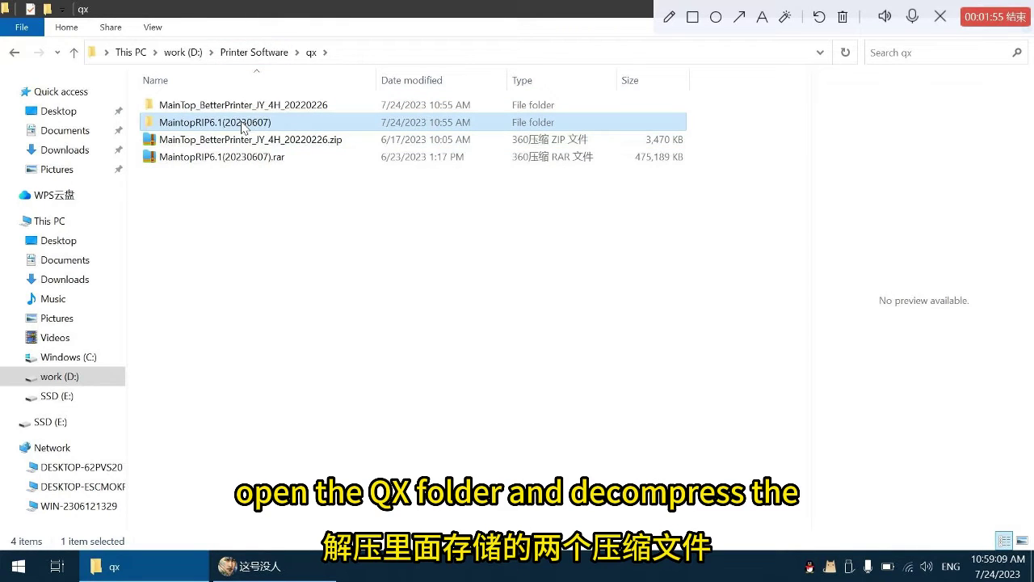
pyautogui.doubleClick(241, 124)
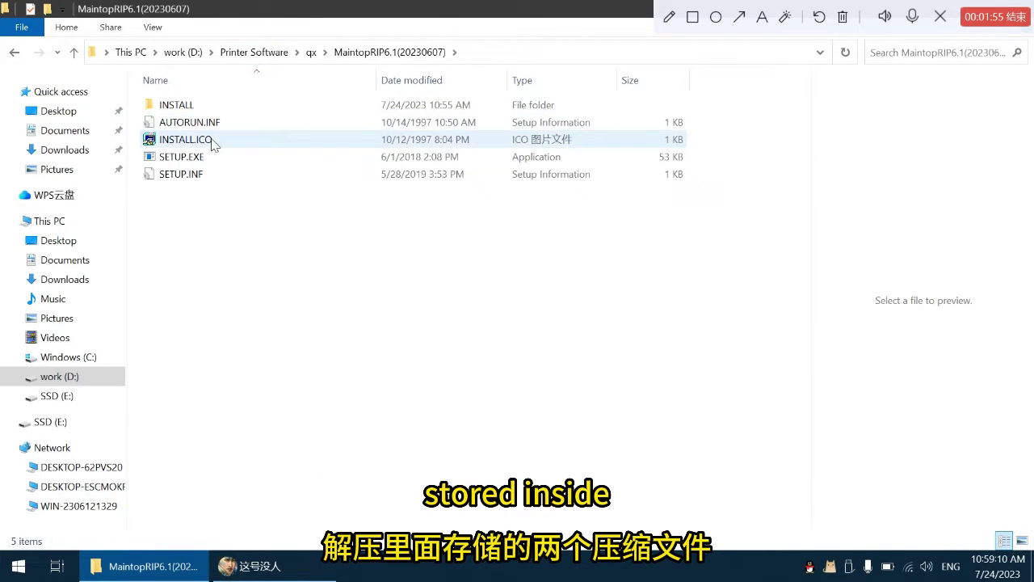
pyautogui.doubleClick(184, 157)
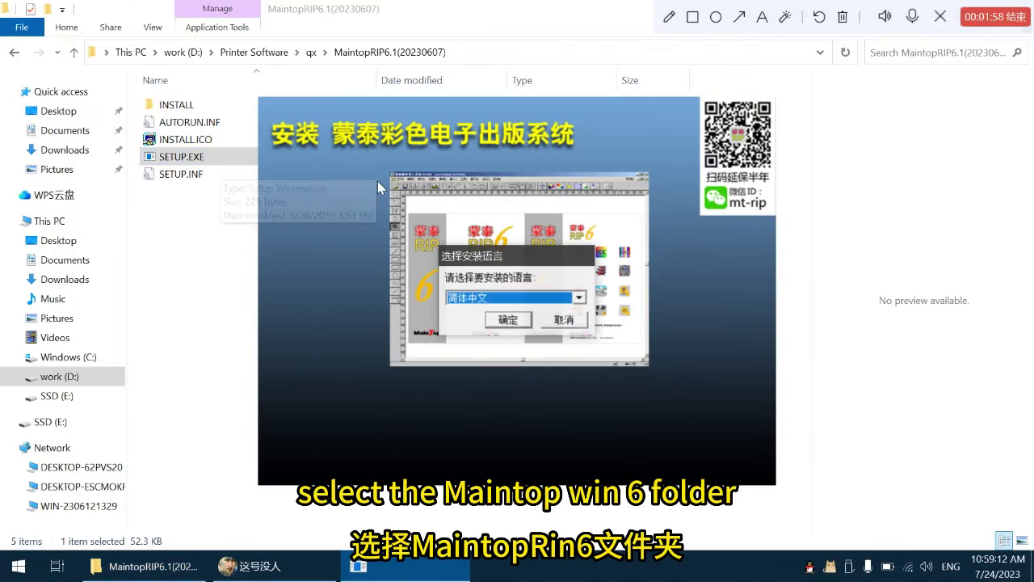
pyautogui.click(581, 299)
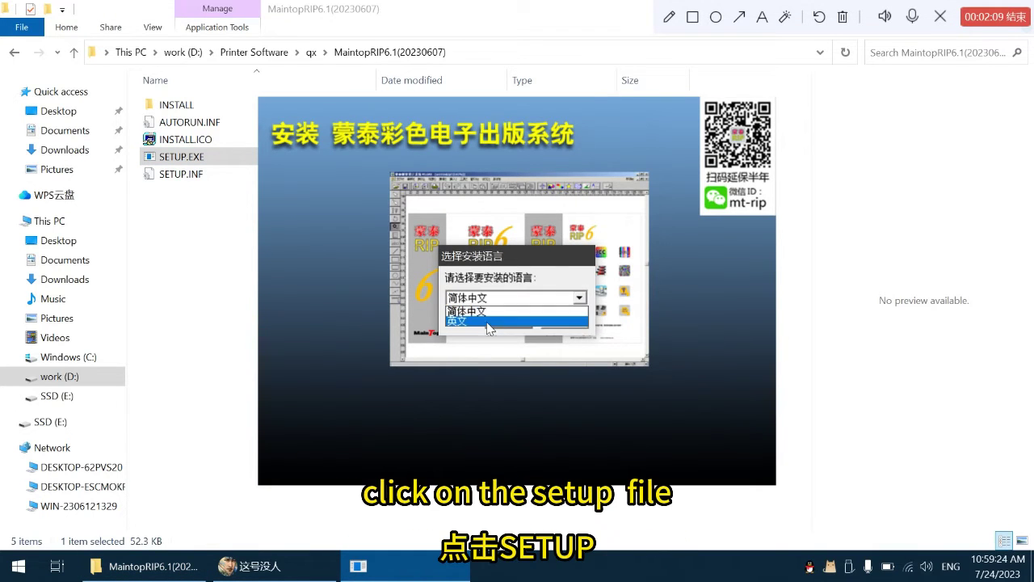
pyautogui.click(488, 320)
pyautogui.click(503, 321)
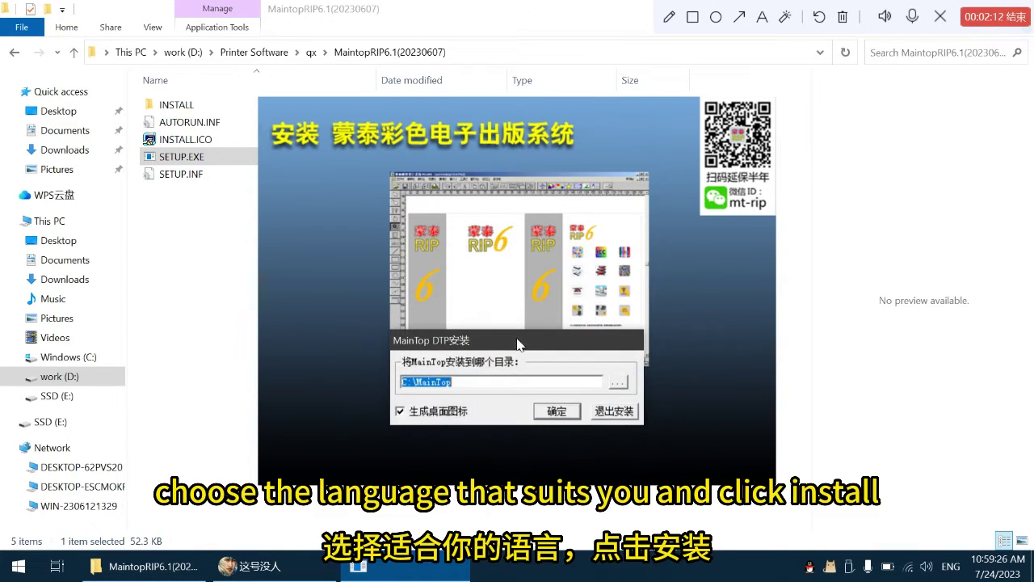
# Install MainTop to C:\MainTop, choose restart later, and reposition the MainTop desktop shortcut.
pyautogui.click(537, 409)
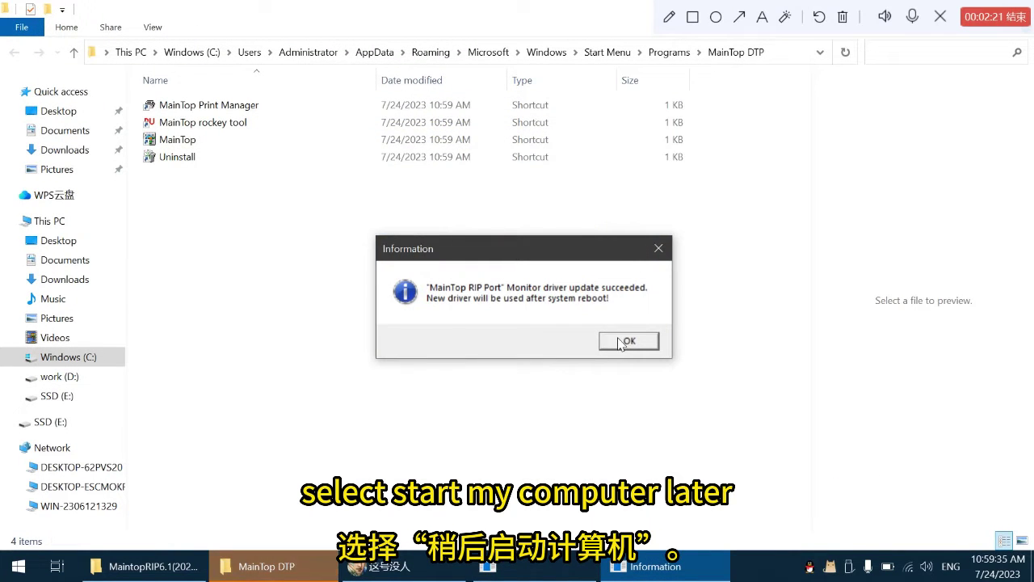
pyautogui.click(622, 342)
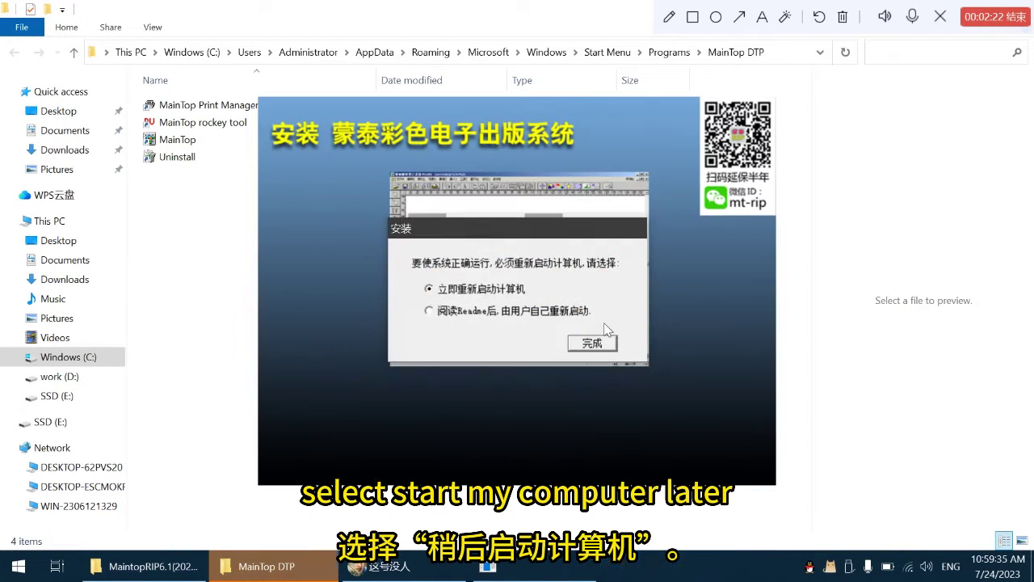
pyautogui.click(429, 311)
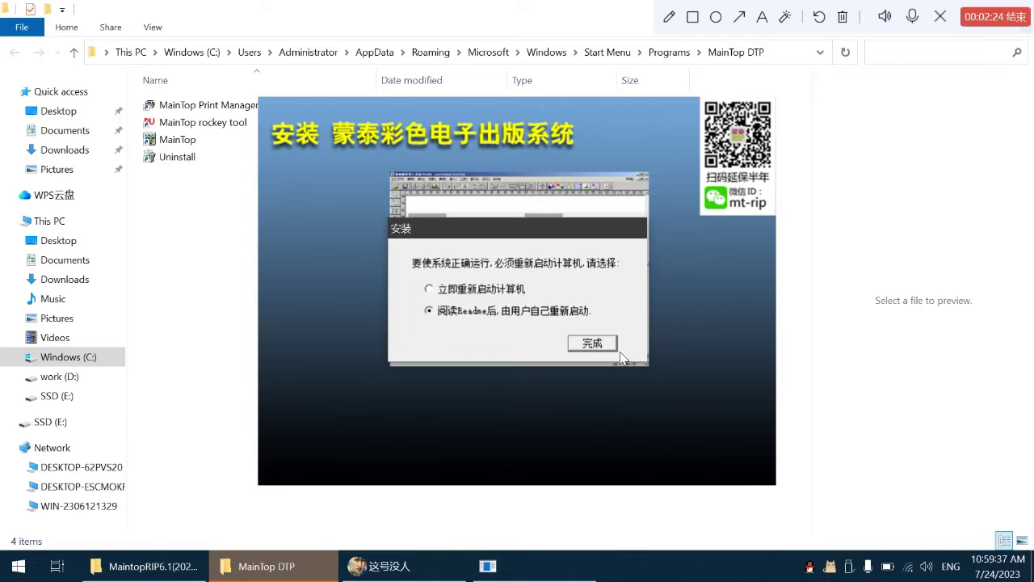
pyautogui.click(593, 342)
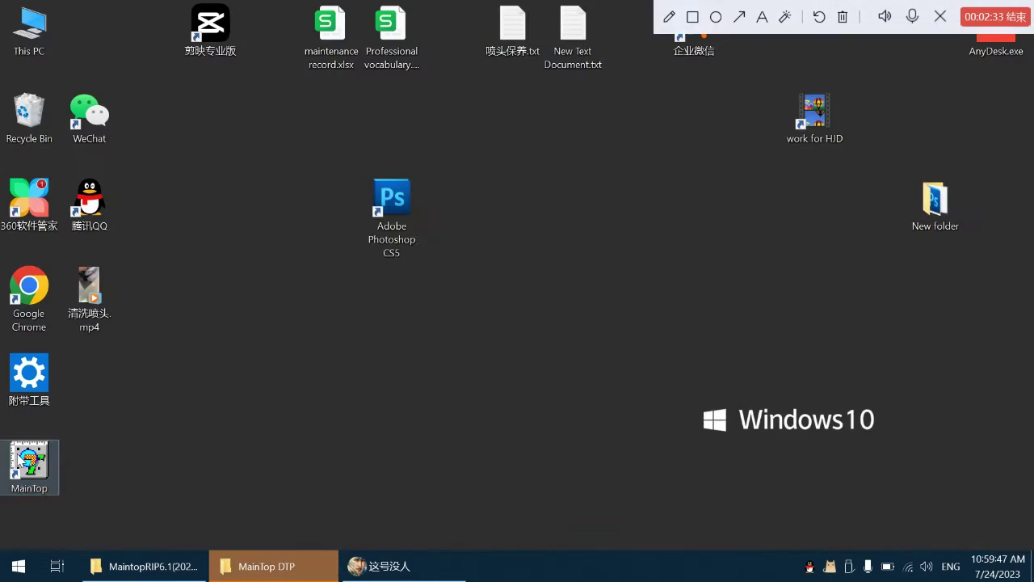
pyautogui.moveTo(29, 465); pyautogui.dragTo(439, 230)
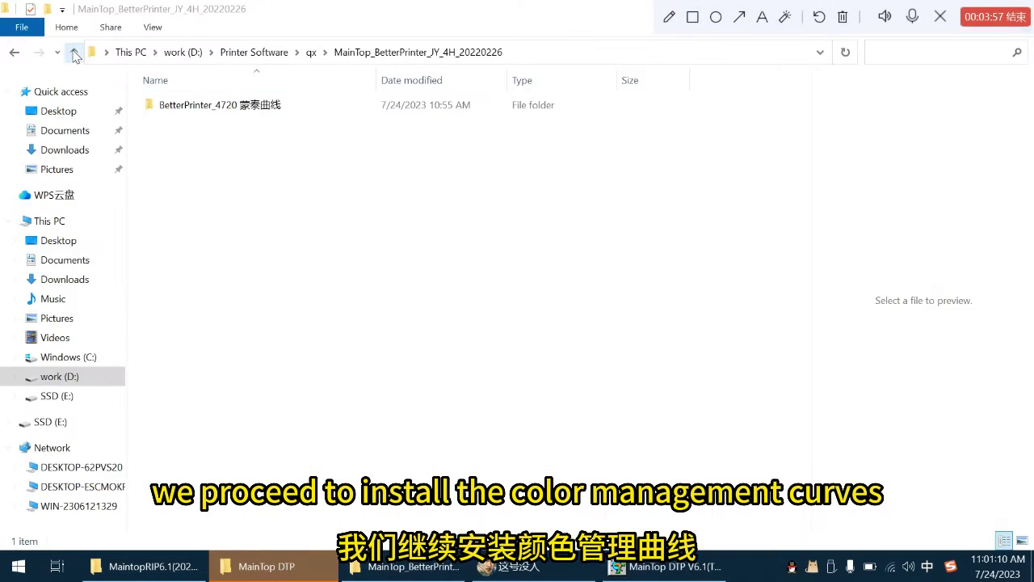
# Go to qx > MainTop_BetterPrinter_JY_4H_20220226 and start renaming the BetterPrinter_4720 蒙泰曲线 folder.
pyautogui.click(74, 52)
pyautogui.click(74, 53)
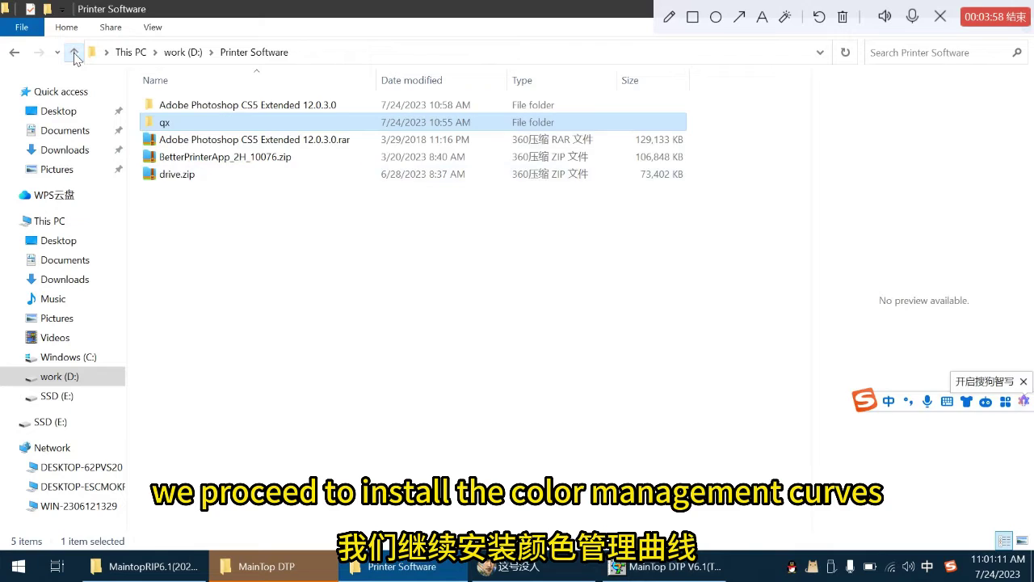
pyautogui.doubleClick(229, 122)
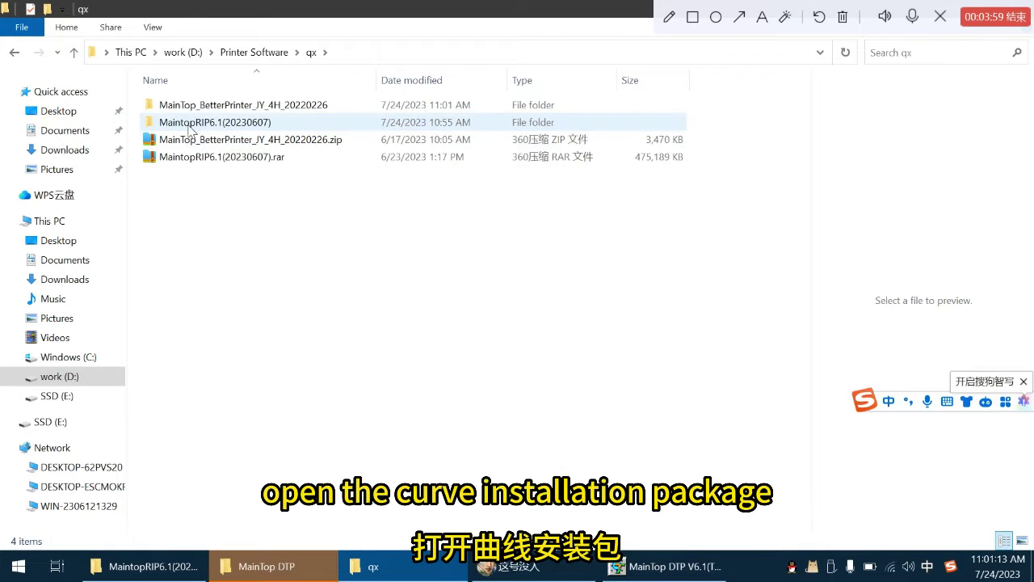
pyautogui.click(210, 109)
pyautogui.doubleClick(211, 111)
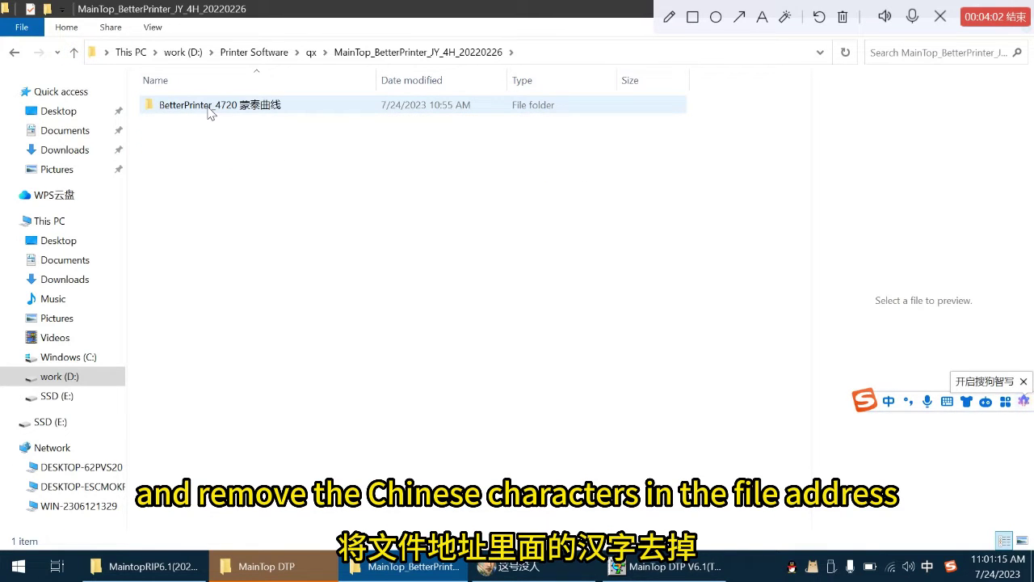
pyautogui.rightClick(209, 112)
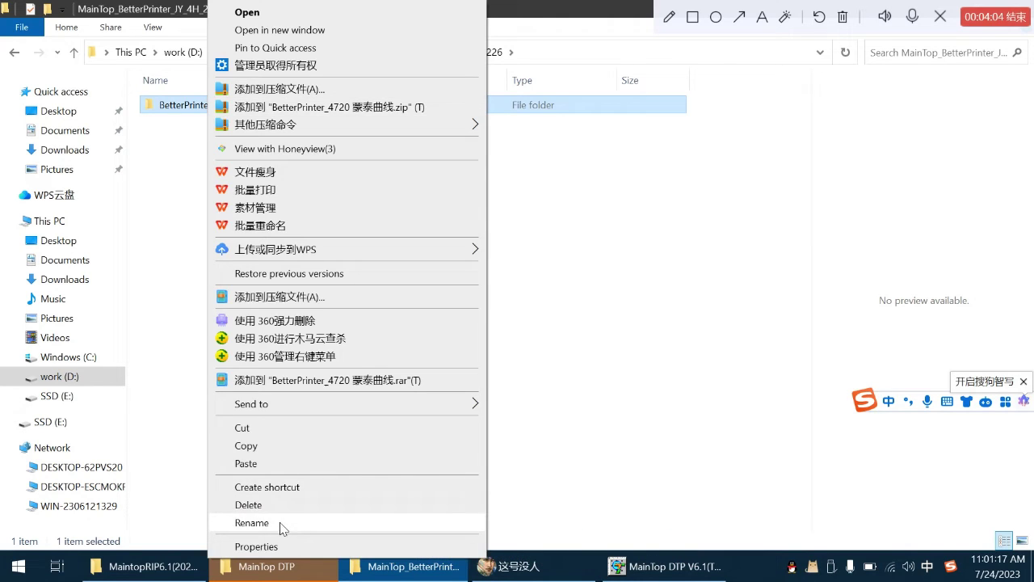
pyautogui.click(251, 523)
pyautogui.click(303, 107)
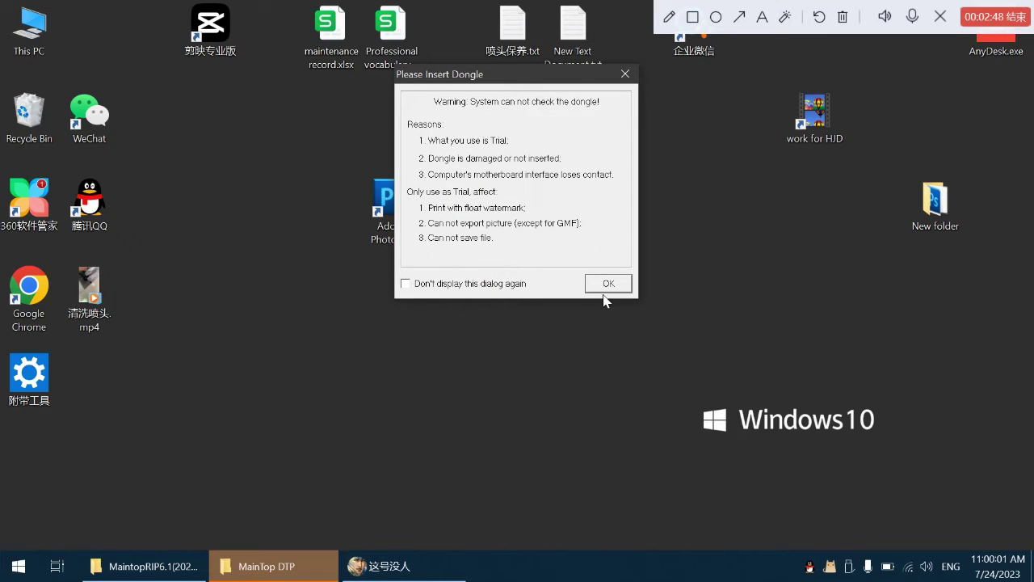
# Dismiss the dongle warning and choose to install a custom printer in Printer Setup.
pyautogui.click(607, 284)
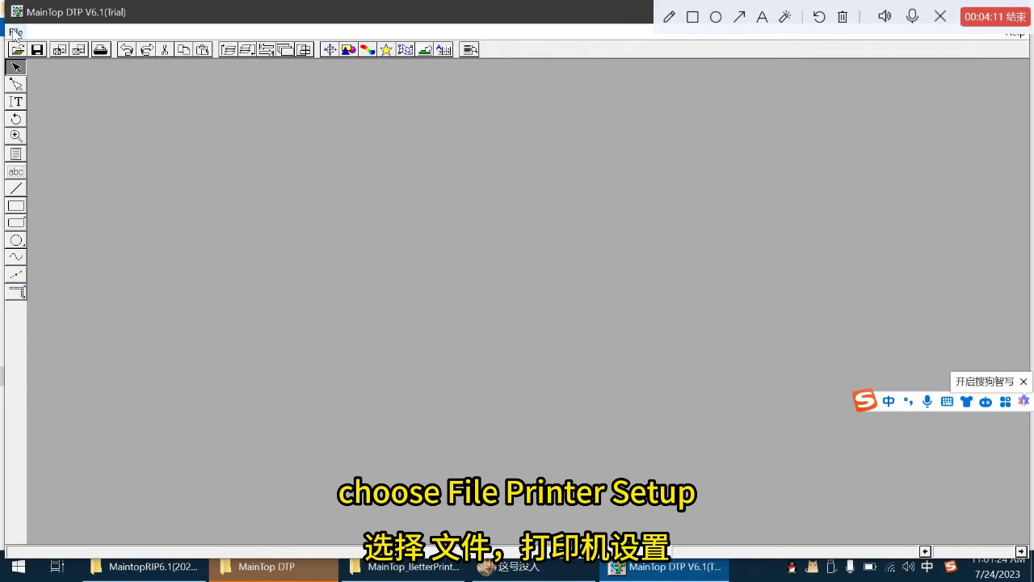
pyautogui.click(16, 32)
pyautogui.click(45, 101)
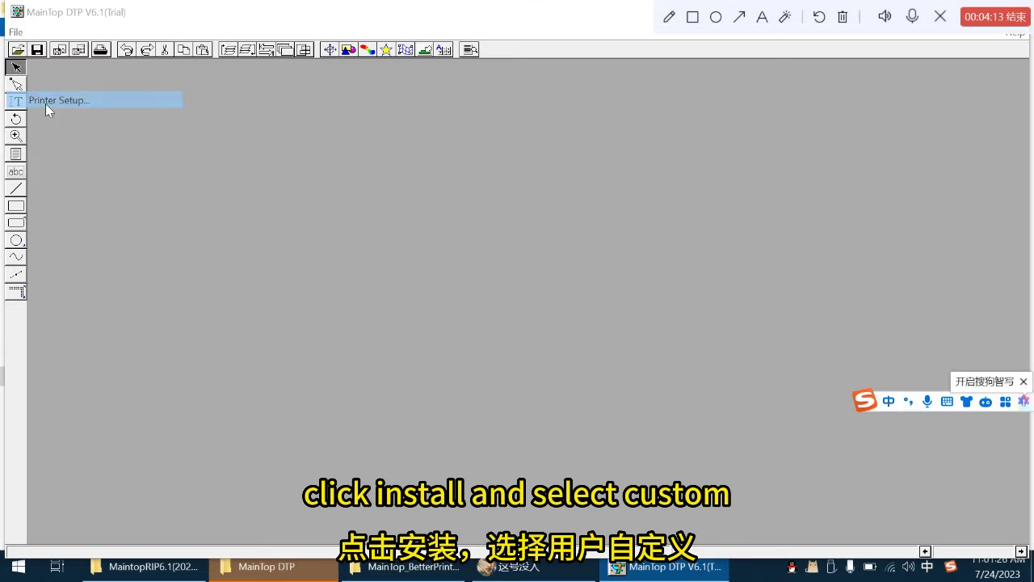
pyautogui.click(596, 169)
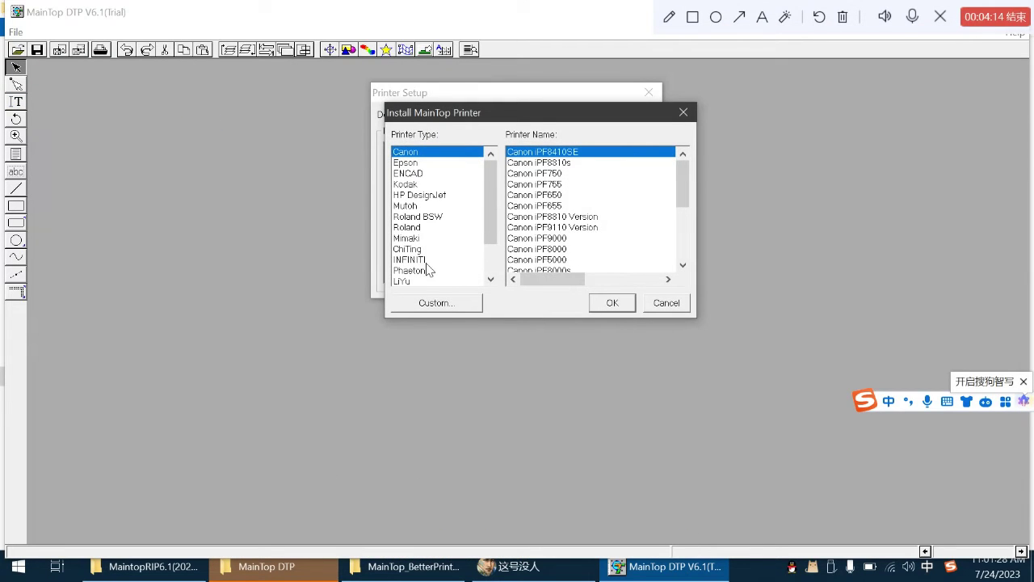
pyautogui.click(434, 303)
# Install the BetterPrinter 4720 driver from D:\Printer Software\qx via tip4720u.inf and close Printer Setup.
pyautogui.click(600, 154)
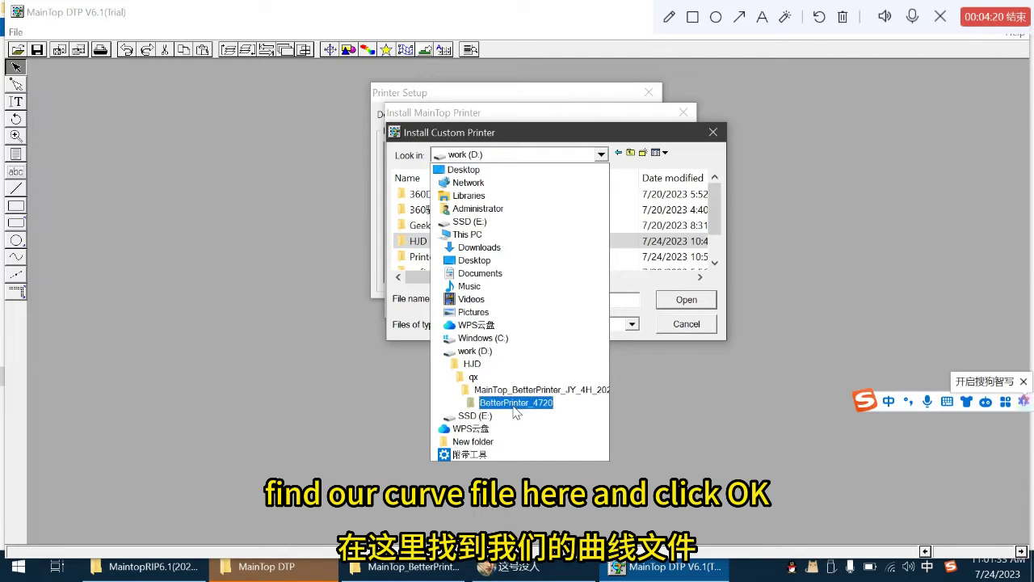
pyautogui.click(468, 351)
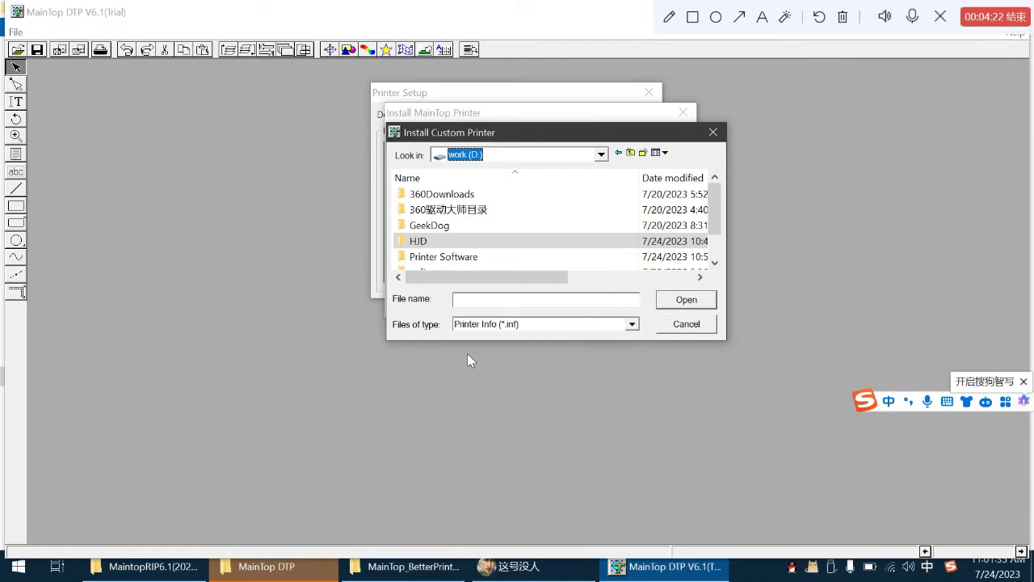
pyautogui.doubleClick(457, 257)
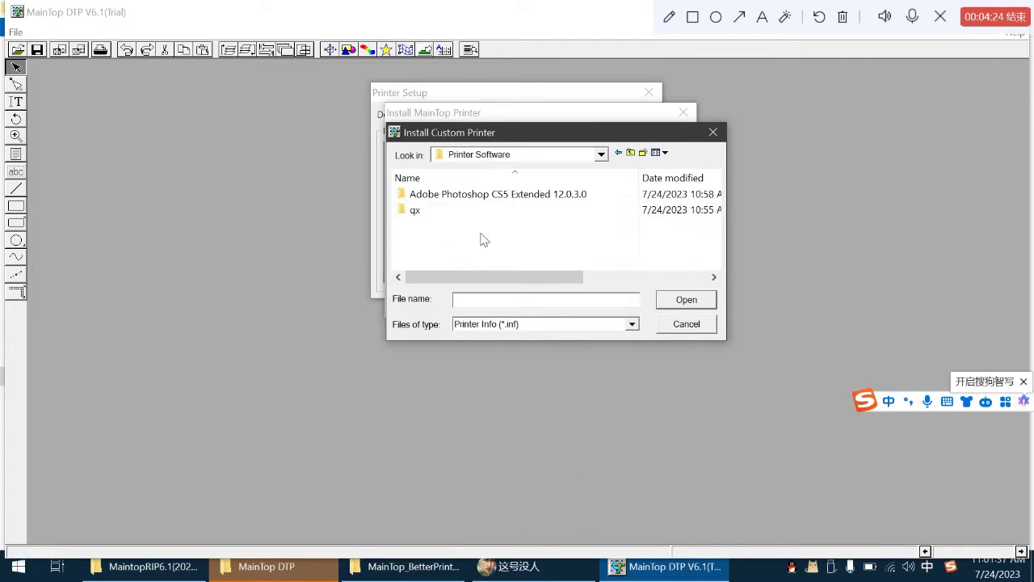
pyautogui.doubleClick(439, 210)
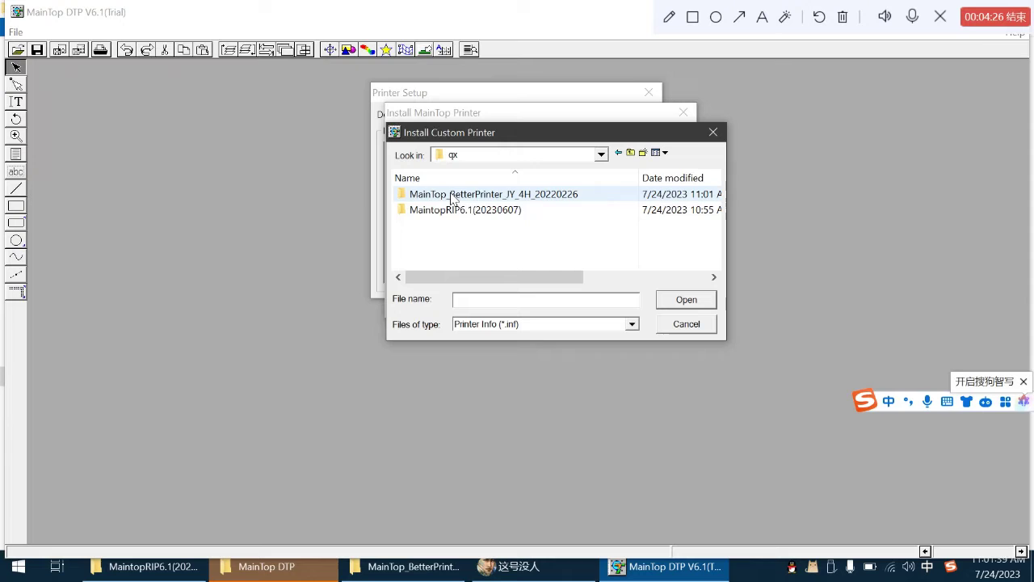
pyautogui.click(454, 197)
pyautogui.doubleClick(453, 197)
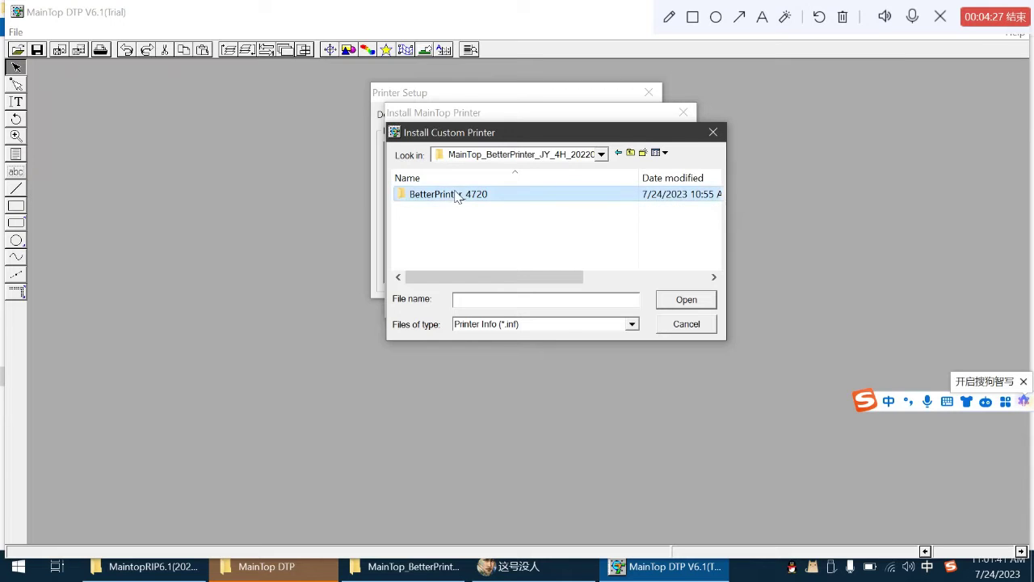
pyautogui.doubleClick(458, 196)
pyautogui.doubleClick(455, 198)
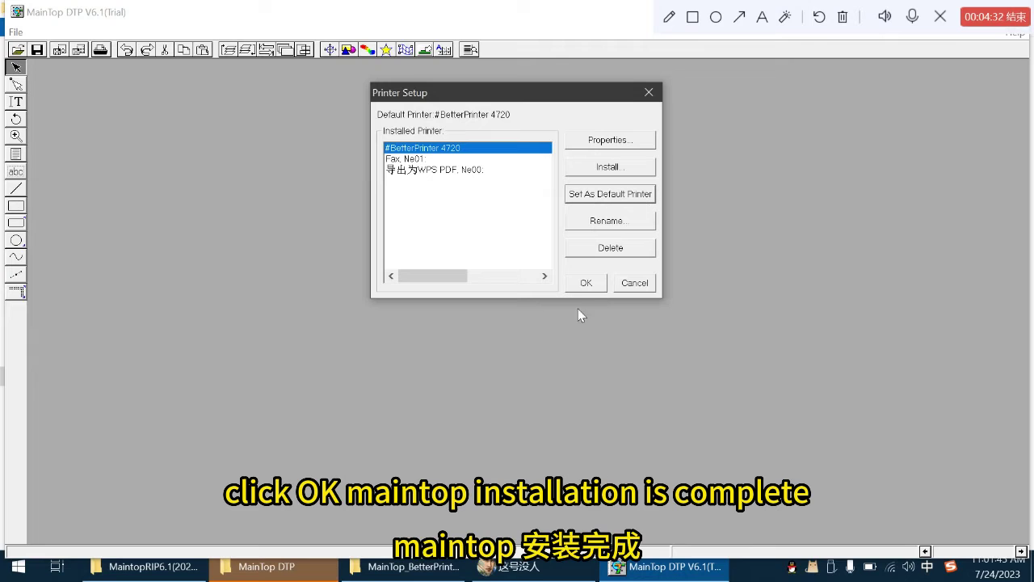
pyautogui.click(588, 283)
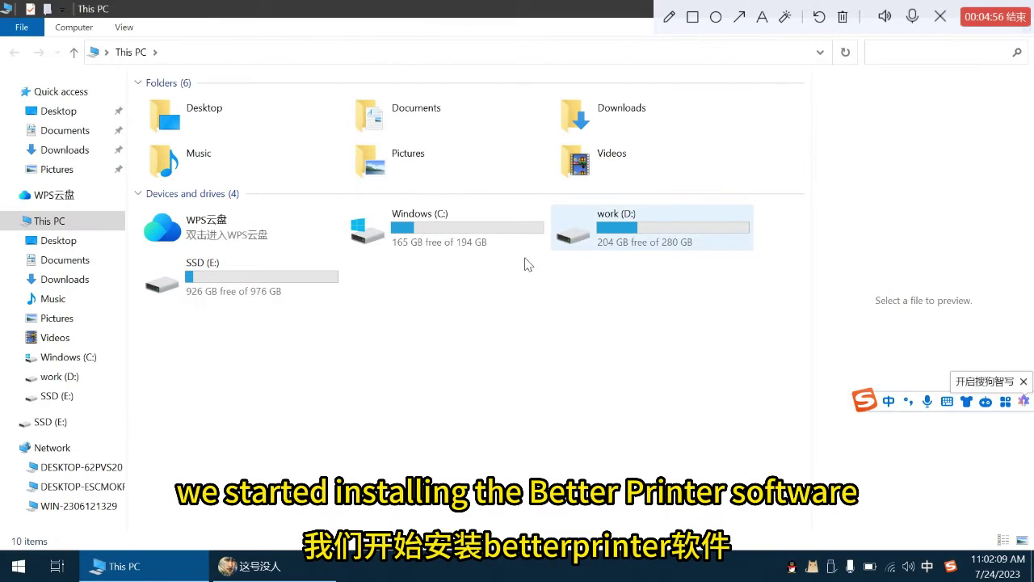
# Extract BetterPrinterApp_2H_10076.zip in work (D:) > Printer Software with 解压到.
pyautogui.doubleClick(739, 231)
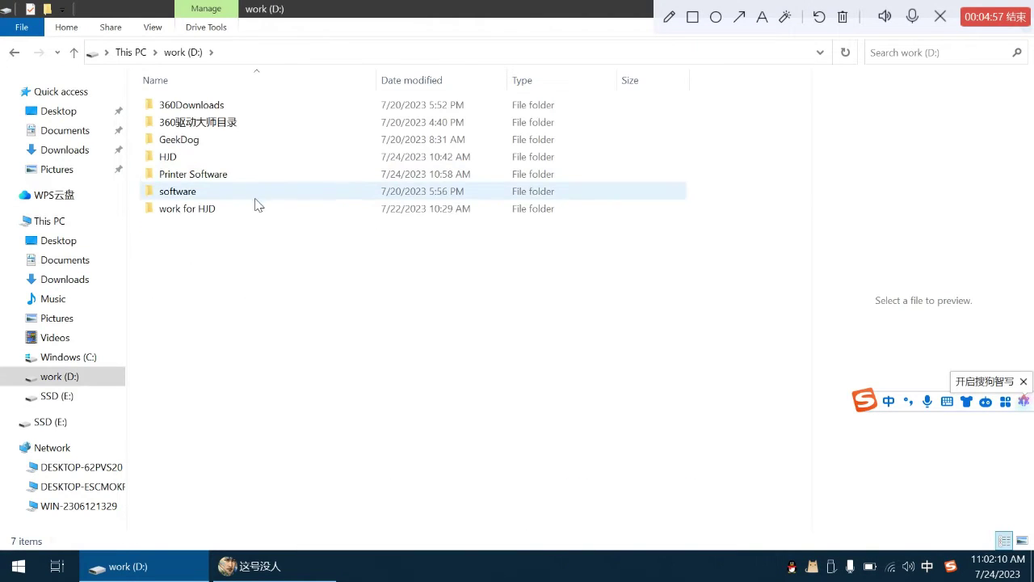
pyautogui.doubleClick(244, 176)
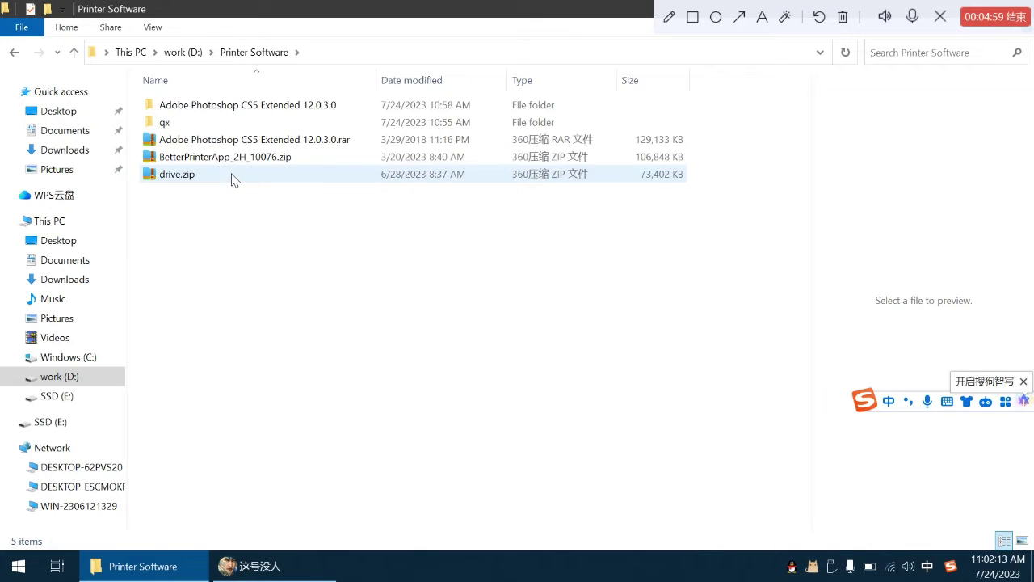
pyautogui.doubleClick(238, 159)
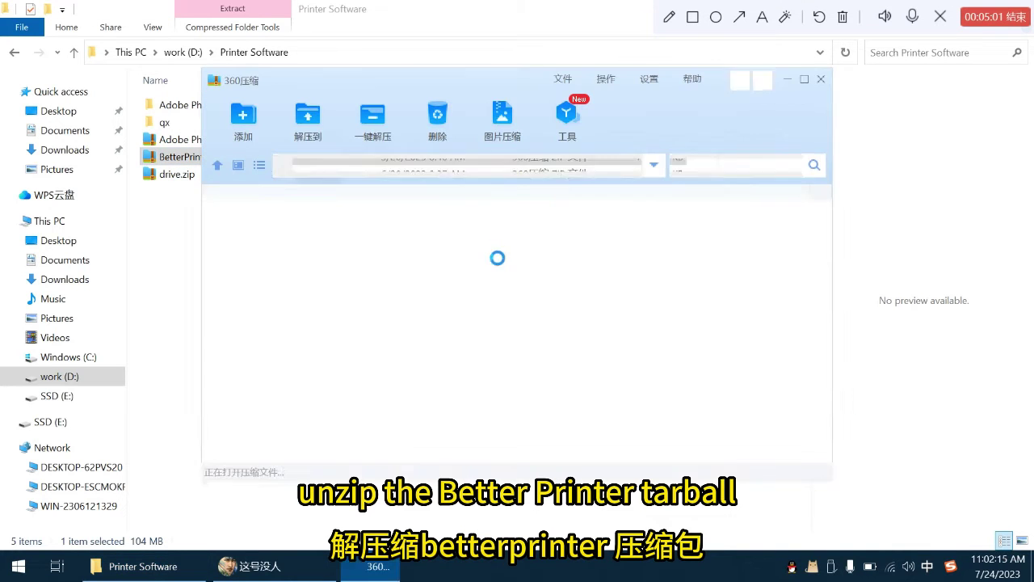
pyautogui.click(320, 129)
pyautogui.press('Return')
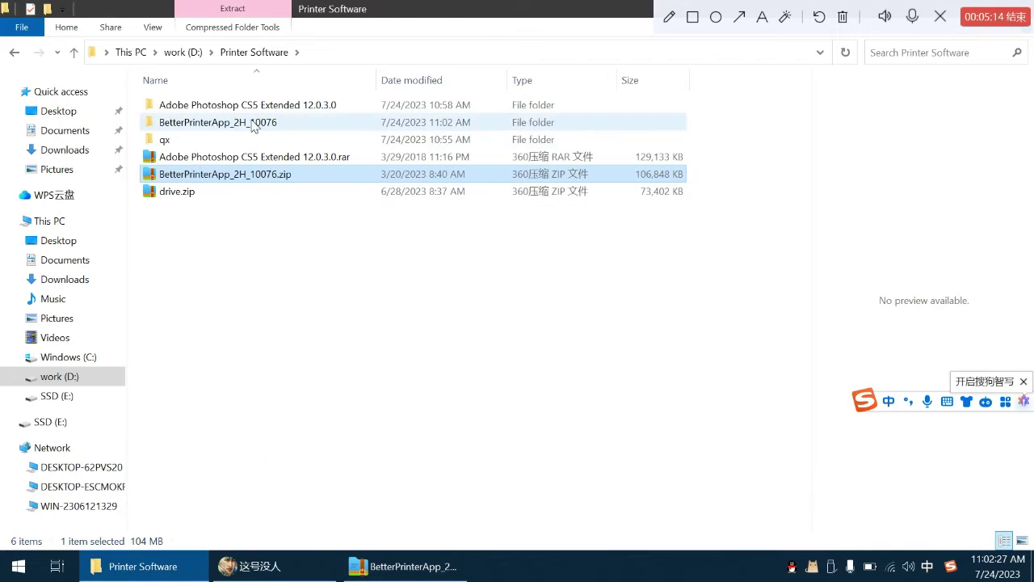
# Send a BetterPrinterApp desktop shortcut from the extracted BetterPrinterApp_2H_10076 folder.
pyautogui.doubleClick(243, 122)
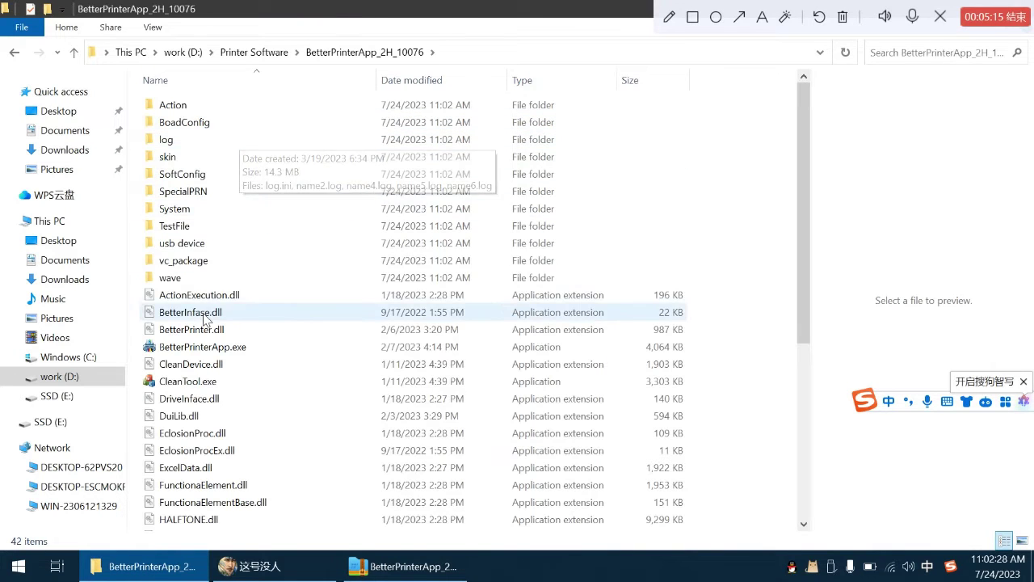
pyautogui.click(161, 263)
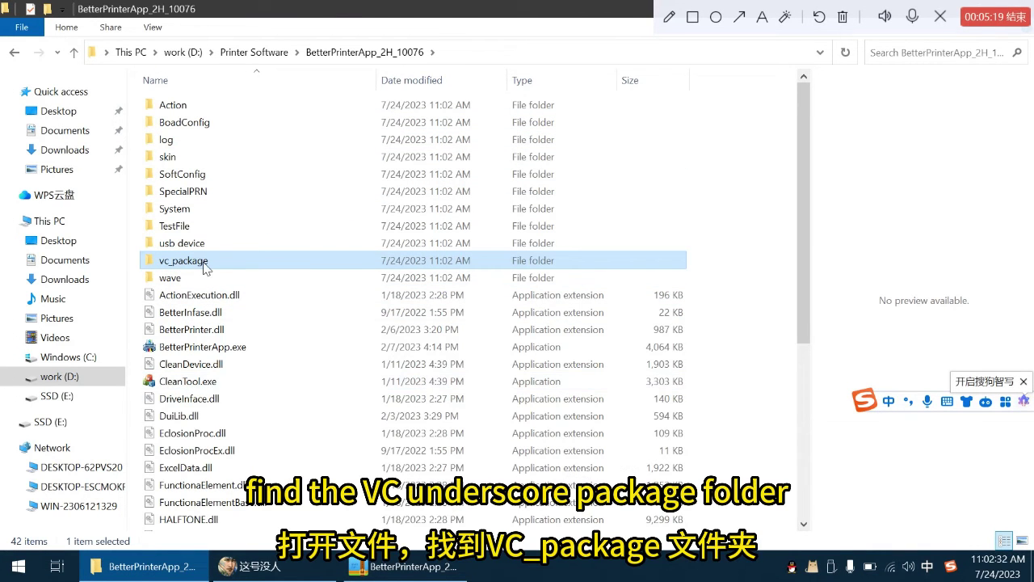
pyautogui.doubleClick(176, 266)
pyautogui.click(227, 123)
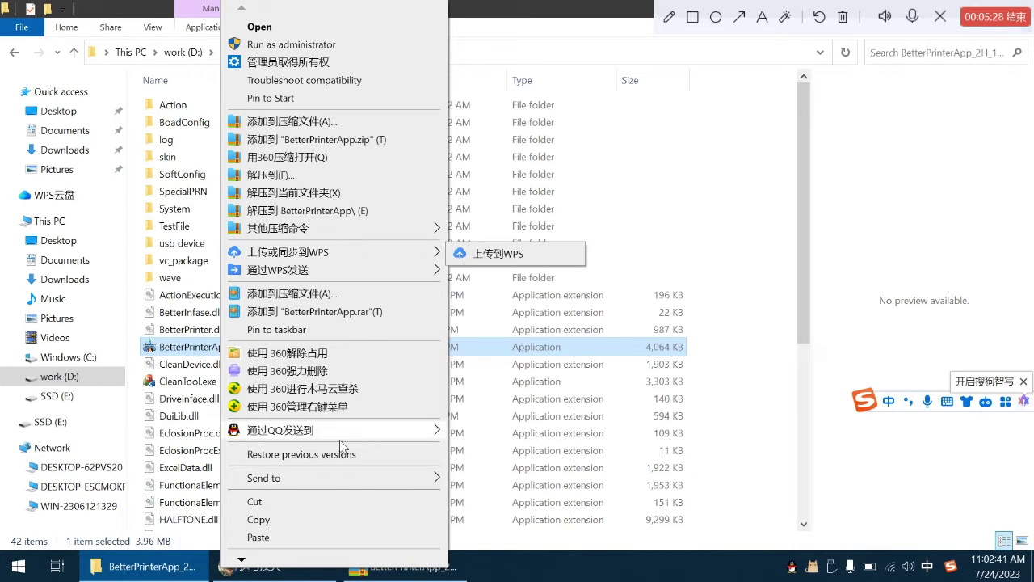
pyautogui.moveTo(406, 485)
pyautogui.click(501, 479)
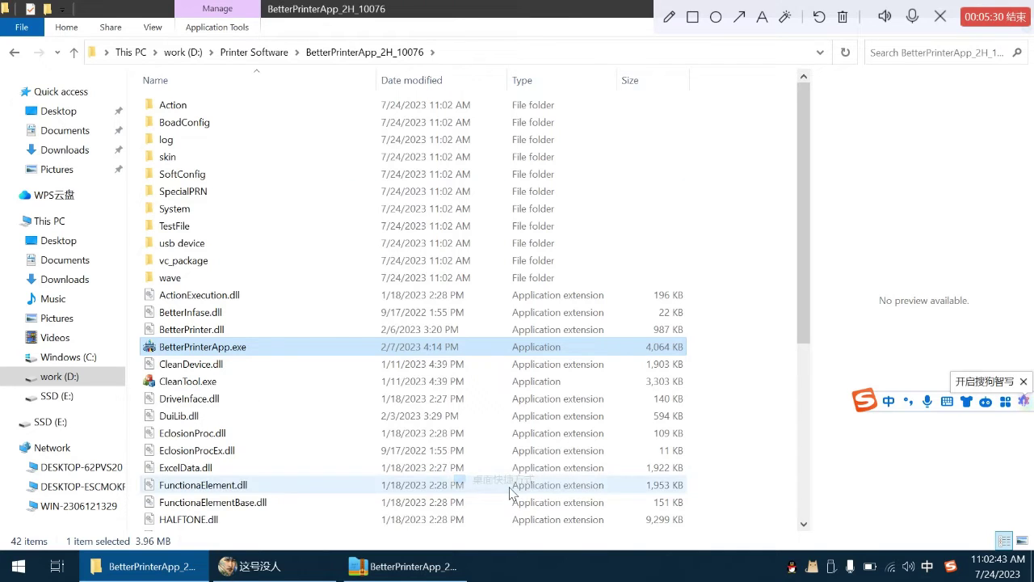
# Show the desktop, place the BetterPrinter shortcut beside MainTop, and launch it.
pyautogui.rightClick(543, 565)
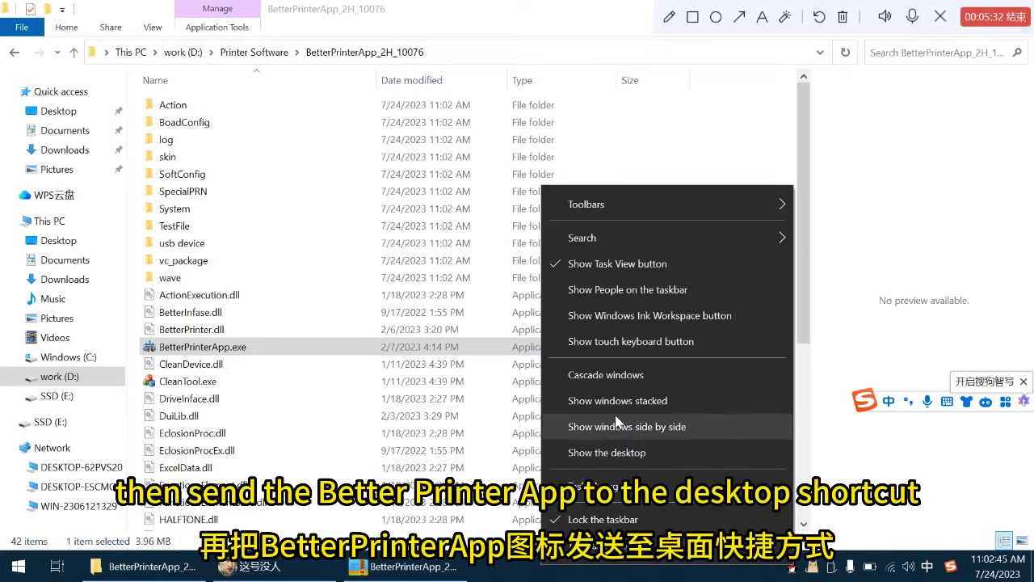
pyautogui.click(622, 451)
pyautogui.moveTo(29, 465); pyautogui.dragTo(517, 214)
pyautogui.doubleClick(517, 214)
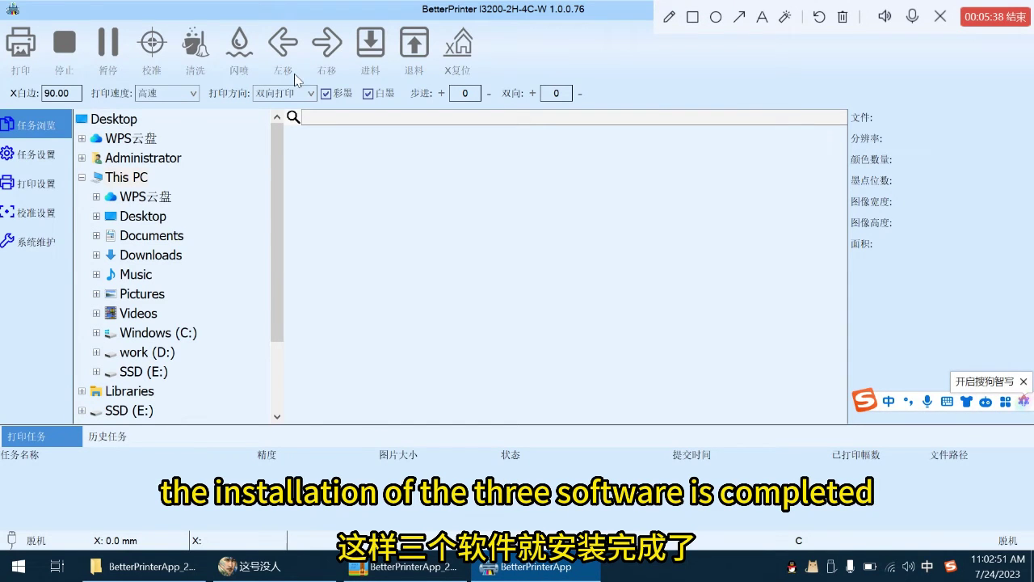
# Log in to 系统维护 with the administrator password.
pyautogui.click(39, 243)
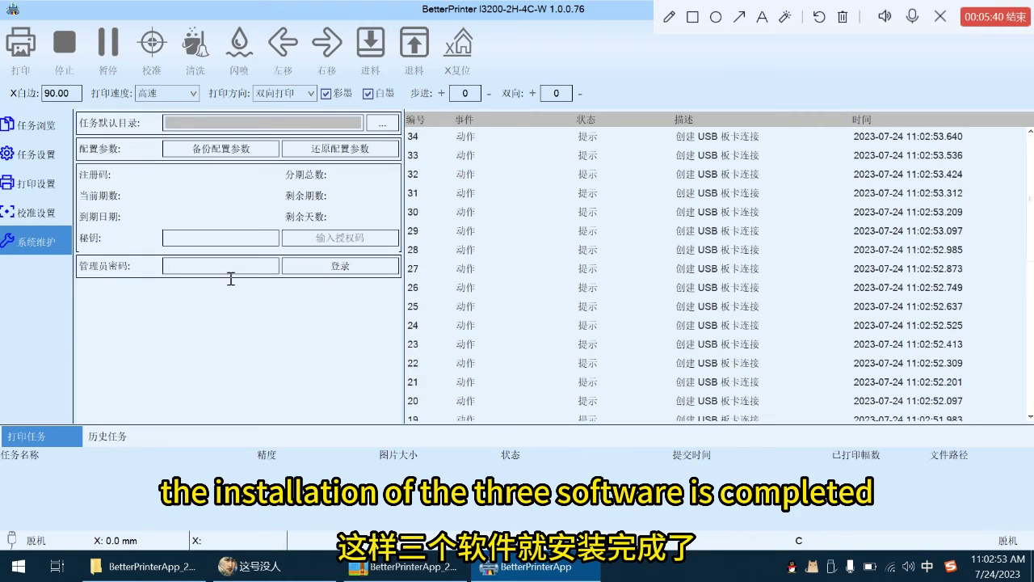
pyautogui.click(230, 267)
pyautogui.write('***')
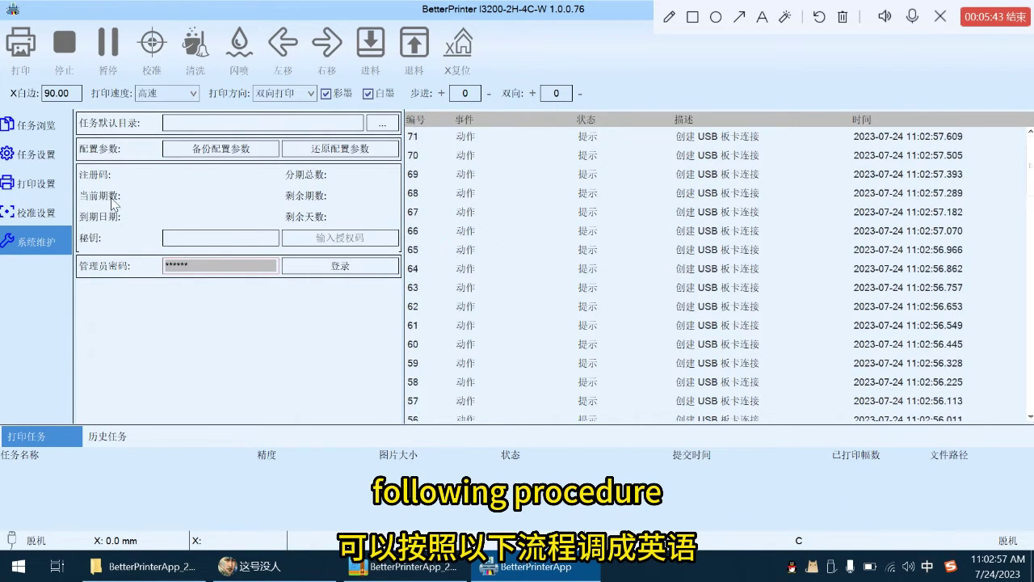
pyautogui.click(356, 268)
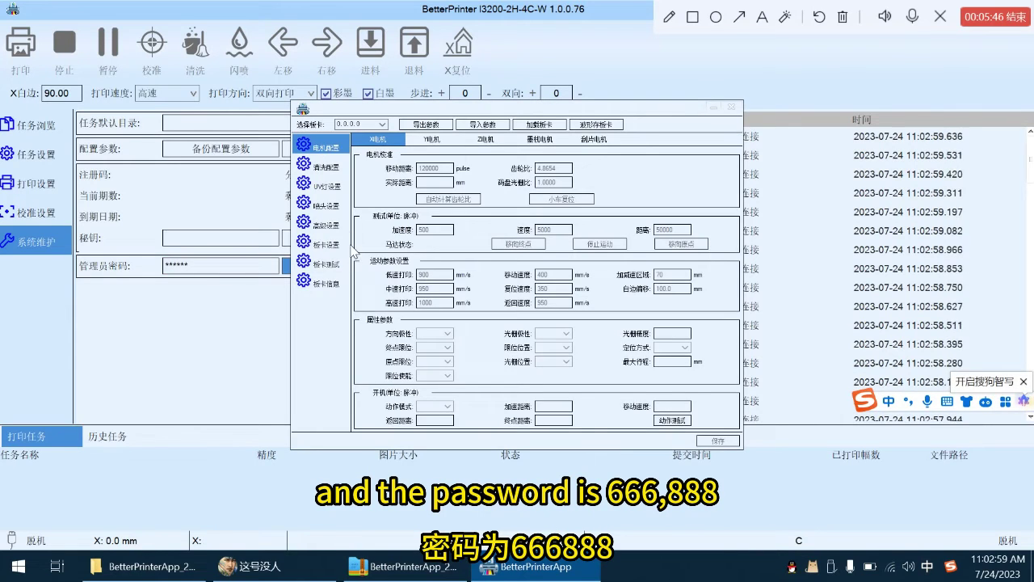
# In 高级设置, set 语言设置 to English and save.
pyautogui.click(324, 283)
pyautogui.click(323, 244)
pyautogui.click(324, 224)
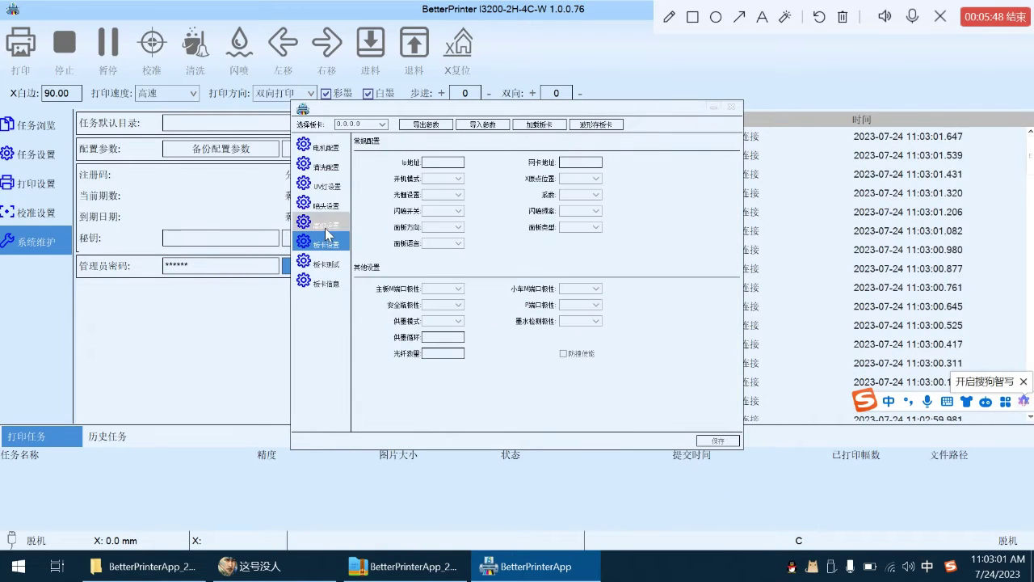
pyautogui.click(475, 346)
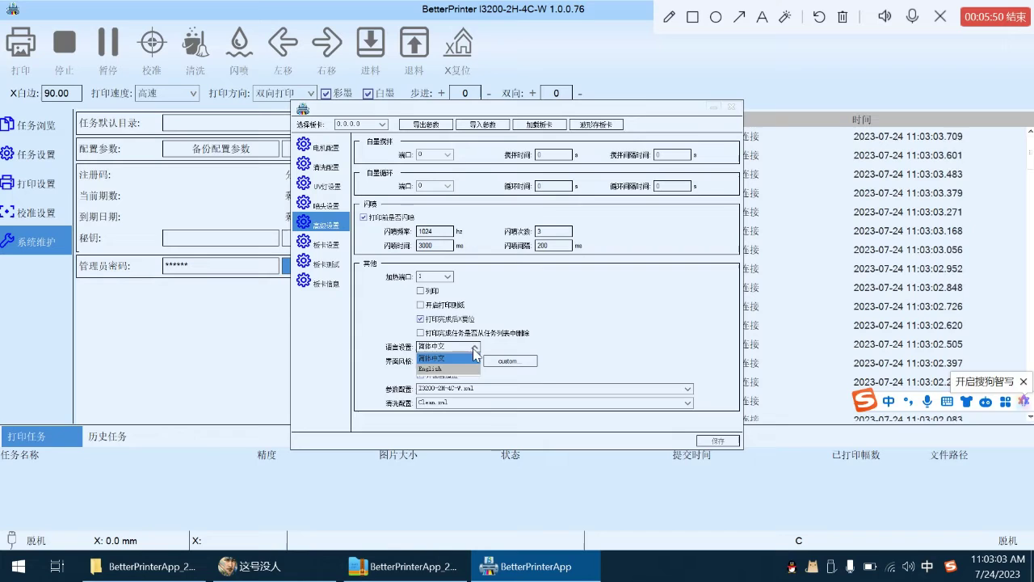
pyautogui.click(449, 369)
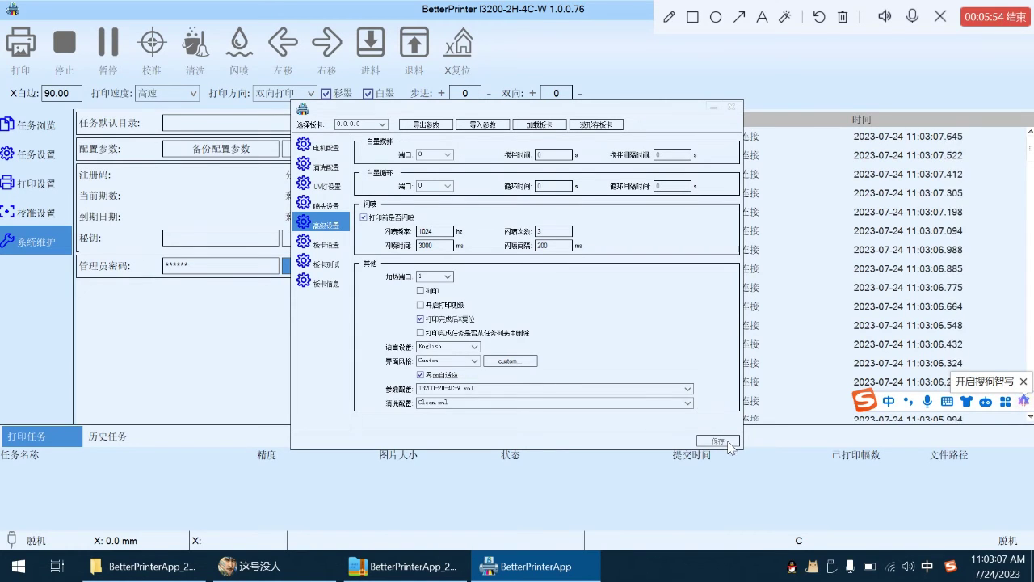
pyautogui.click(730, 106)
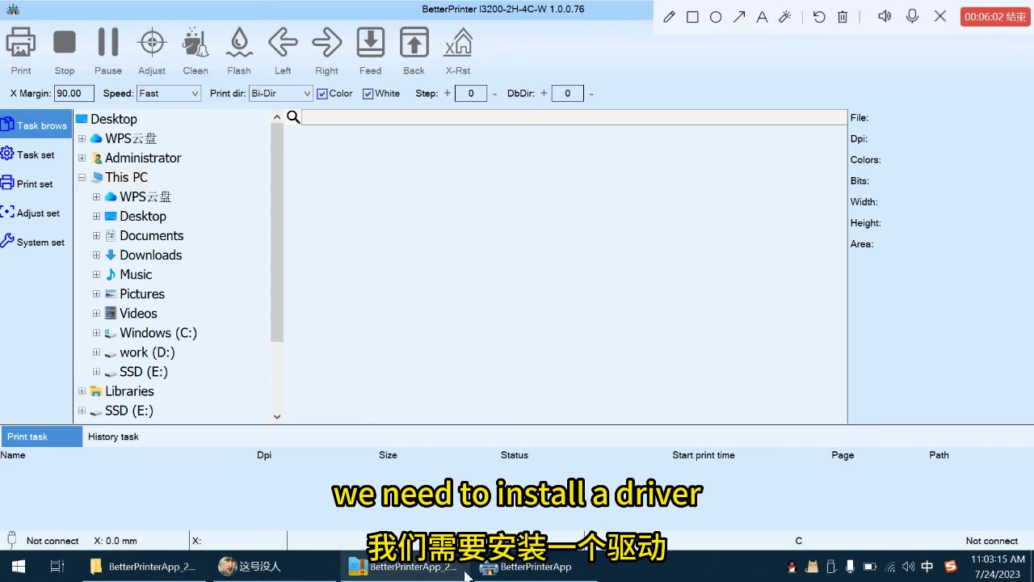
# Extract drive.zip into a drive folder with 解压到.
pyautogui.rightClick(658, 565)
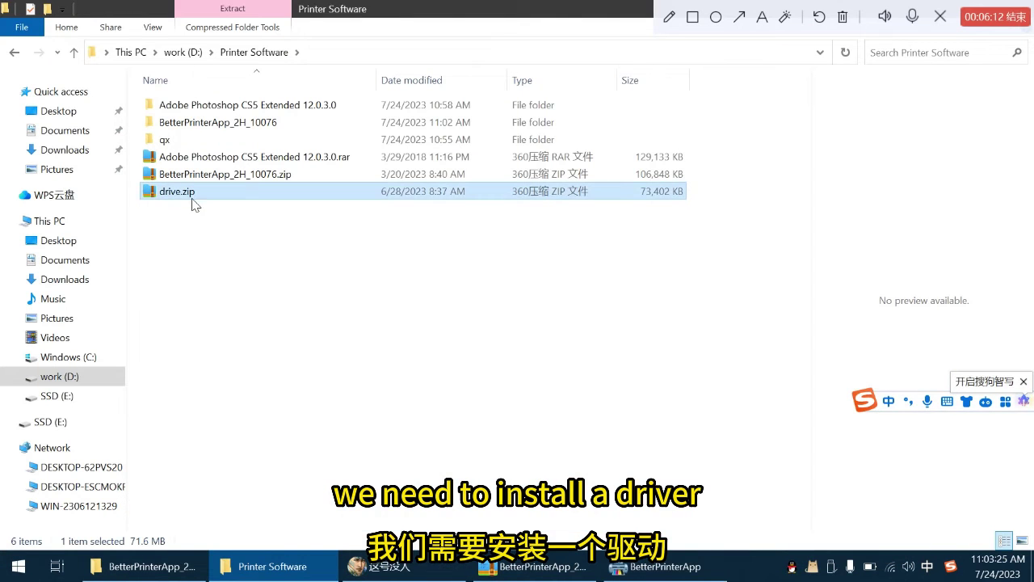
pyautogui.doubleClick(193, 202)
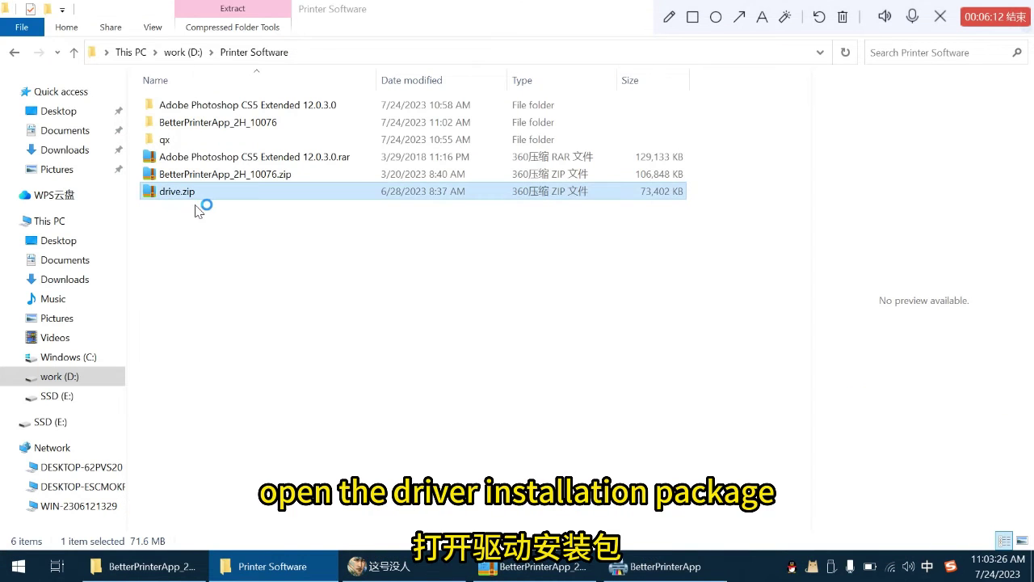
pyautogui.click(307, 121)
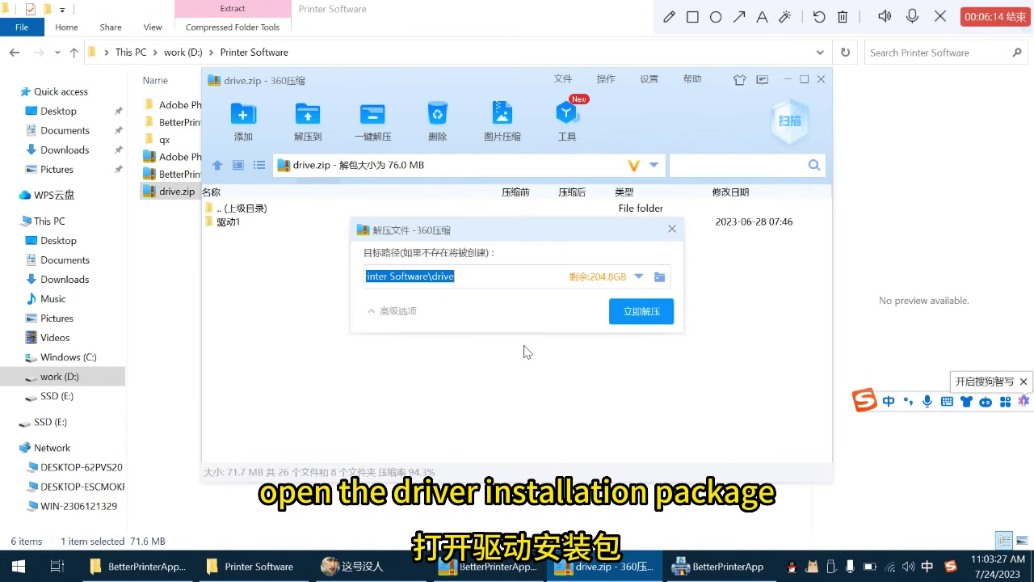
pyautogui.click(641, 311)
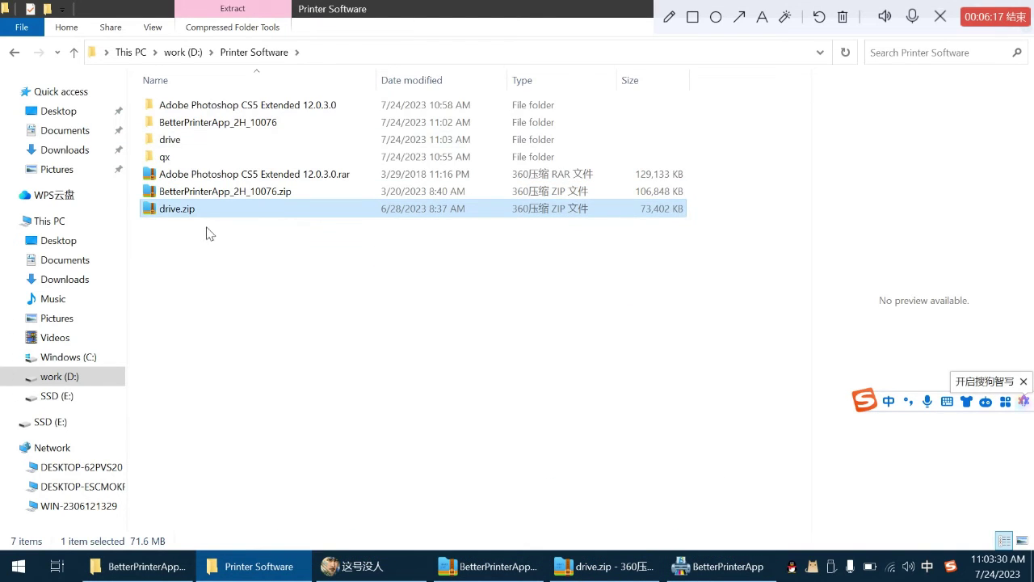
# Rename the 驱动1 folder to drive and select win7_win10_Device_G.exe inside it.
pyautogui.doubleClick(214, 152)
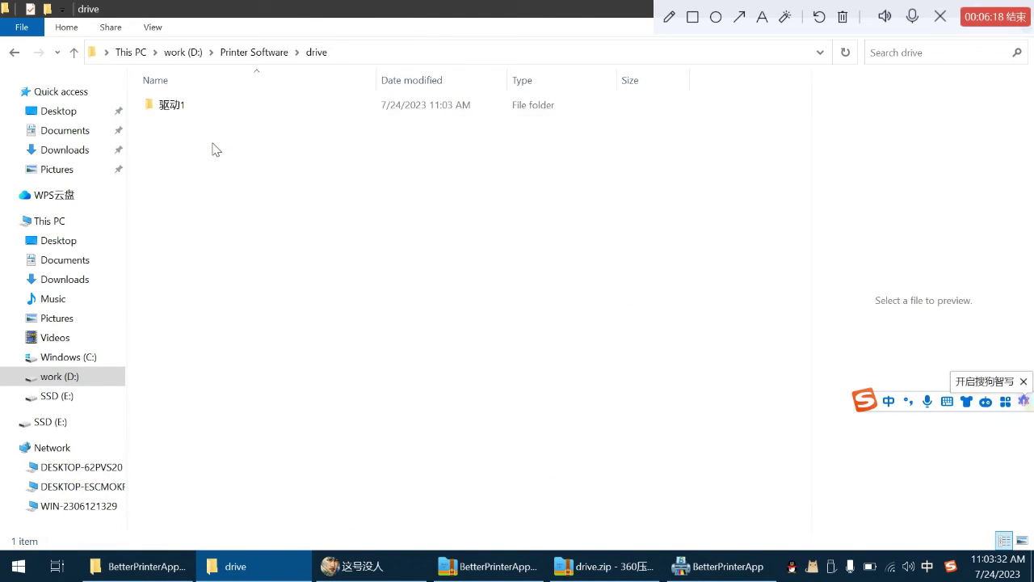
pyautogui.click(212, 115)
pyautogui.rightClick(212, 115)
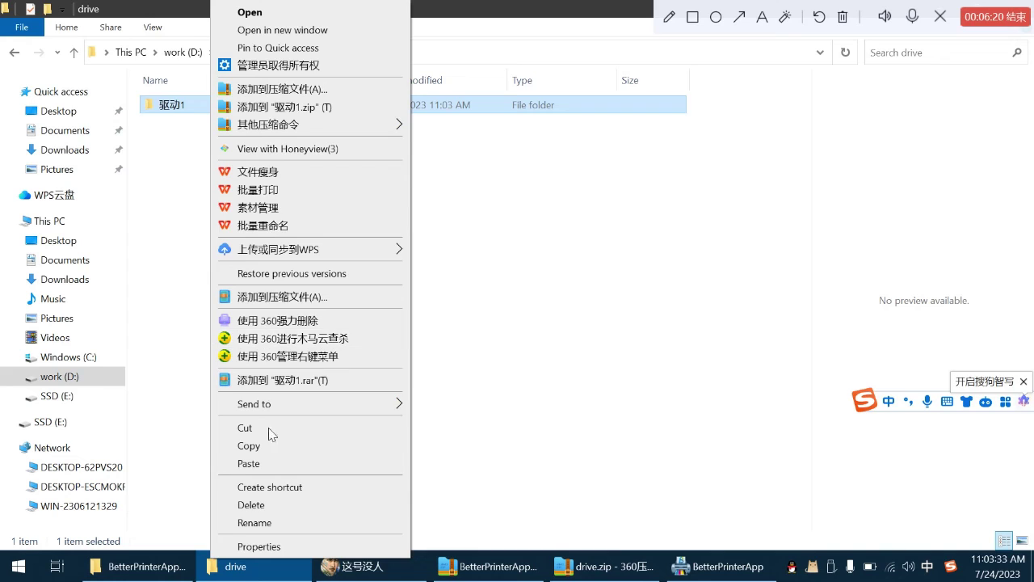
pyautogui.click(256, 522)
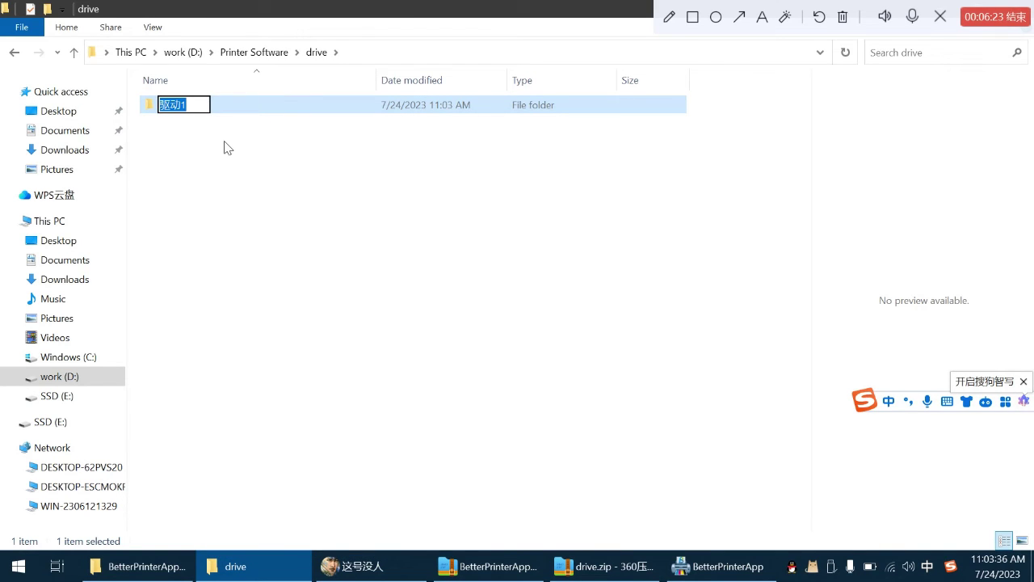
pyautogui.write('drive')
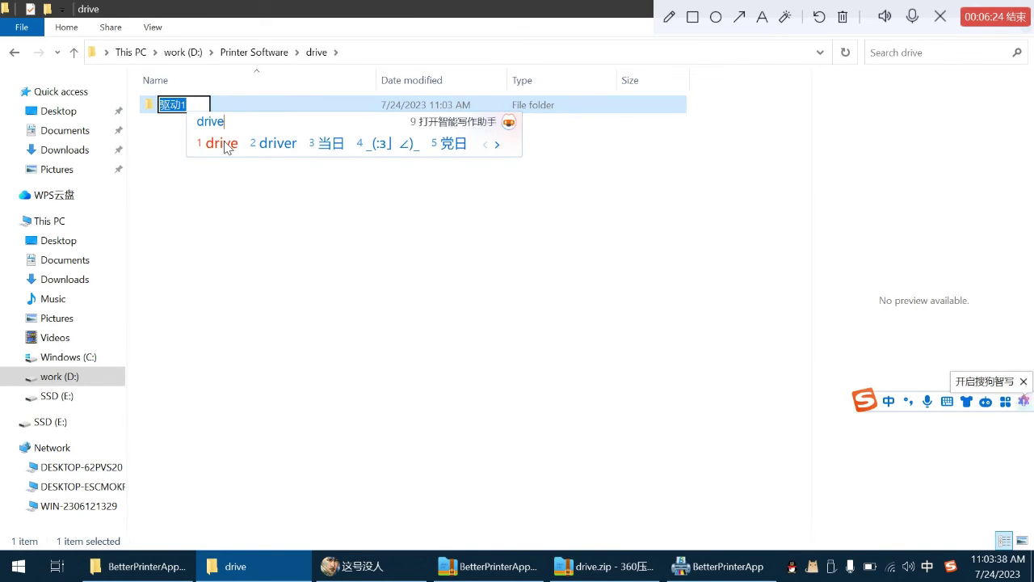
pyautogui.press('Return')
pyautogui.press('Return')
pyautogui.press('Return')
pyautogui.click(236, 209)
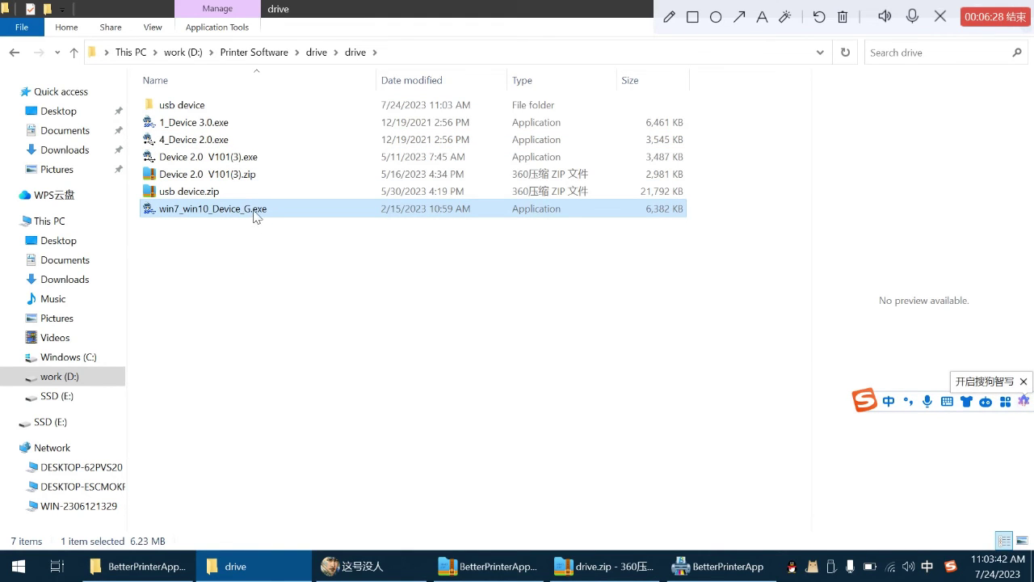
pyautogui.doubleClick(254, 211)
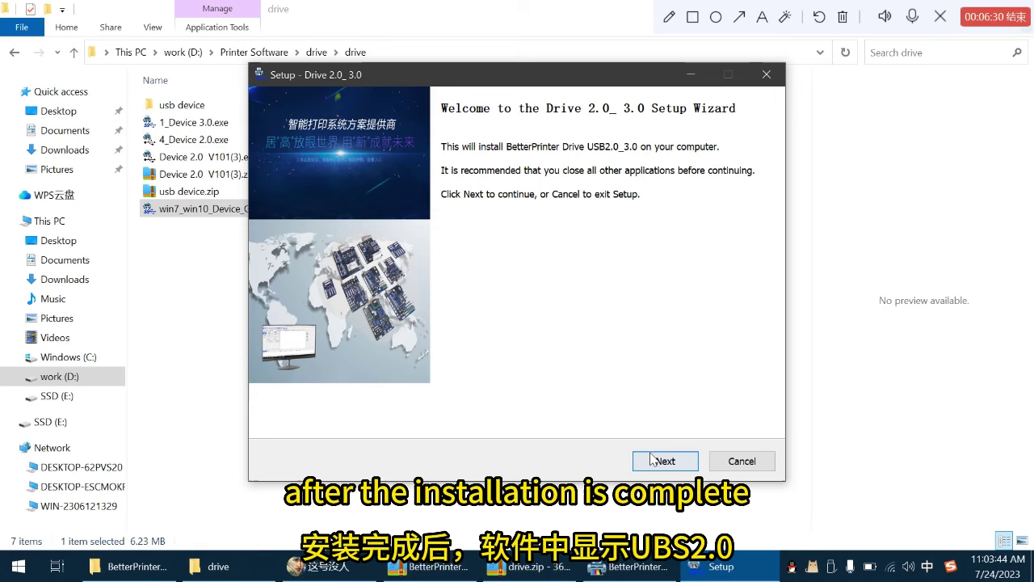
pyautogui.click(766, 75)
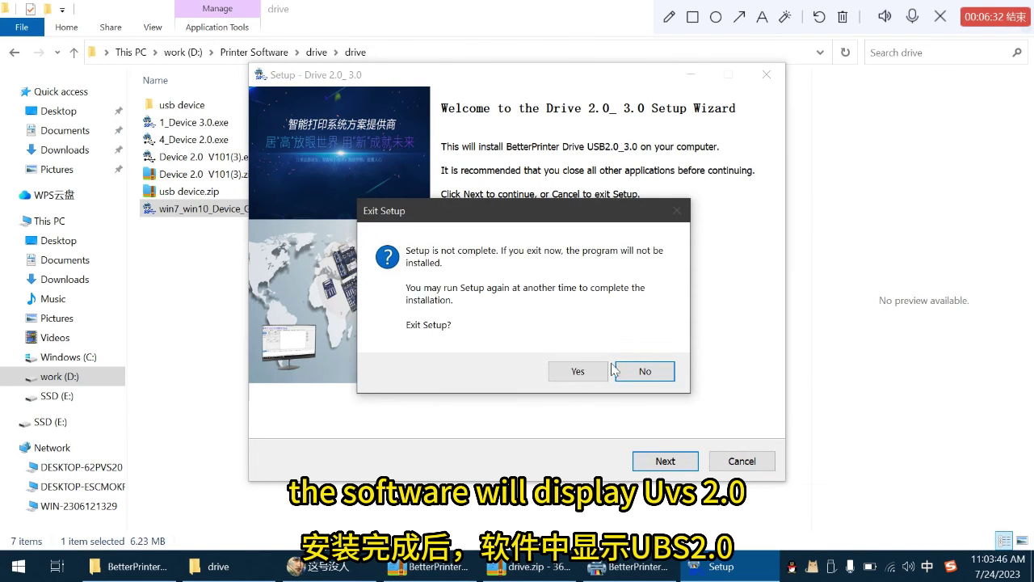
pyautogui.click(578, 371)
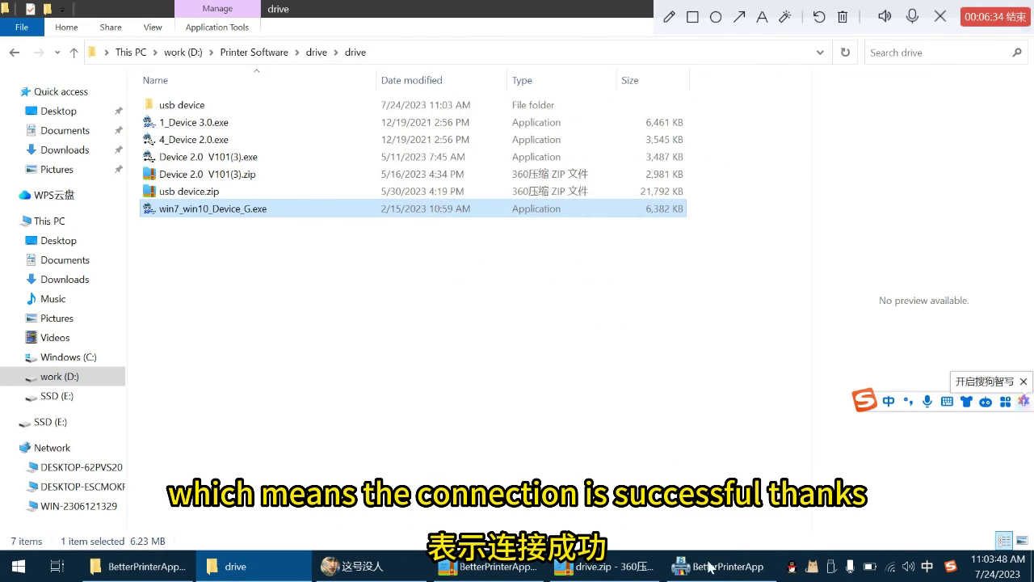